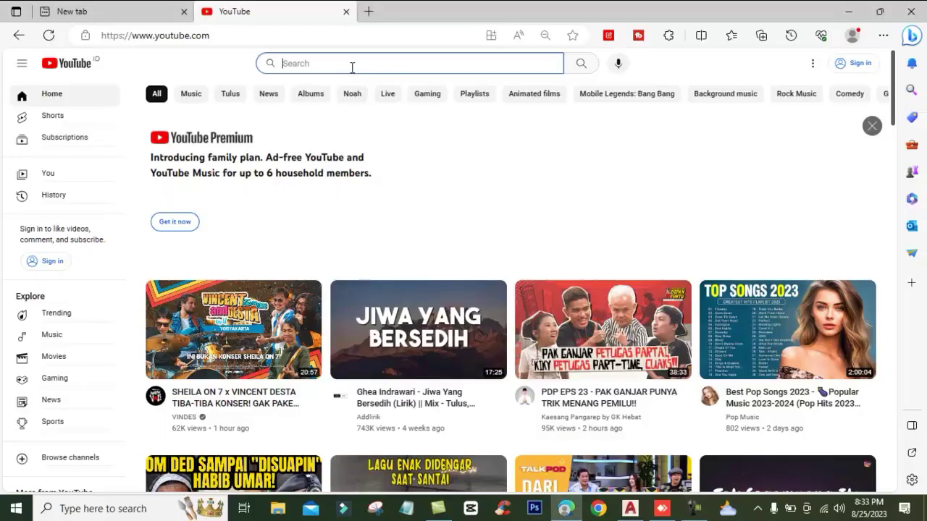
# Search YouTube for 'drafter ngapak' via its suggestion, then bring up AutoCAD's Drawing1 with the four text columns.
pyautogui.write('drafte')
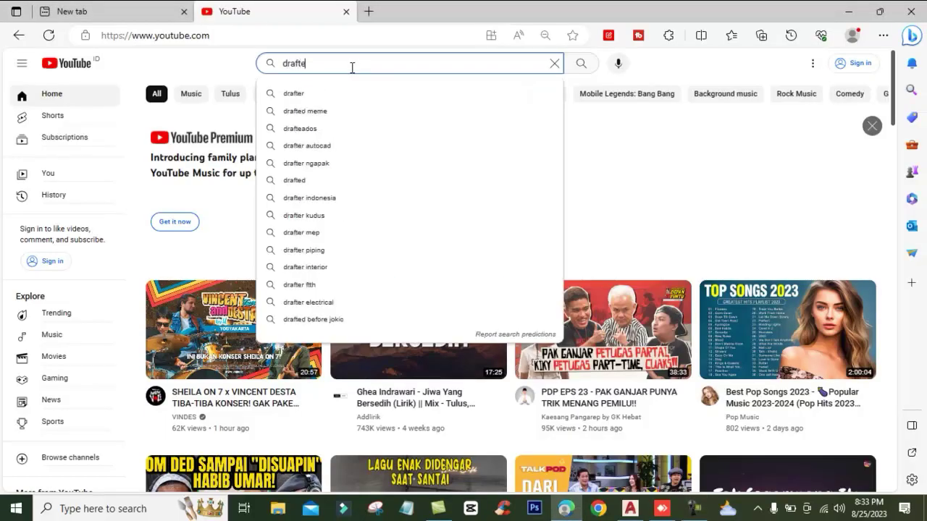
pyautogui.write('r')
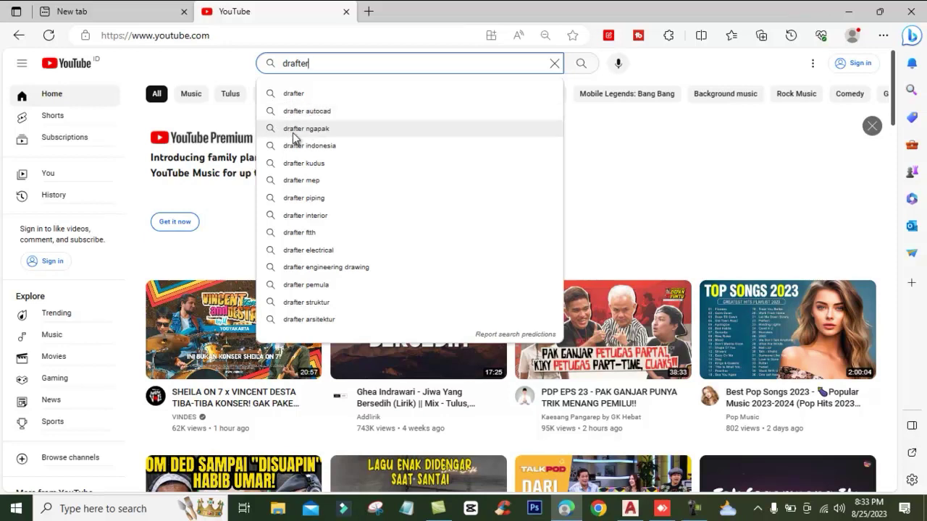
pyautogui.click(364, 130)
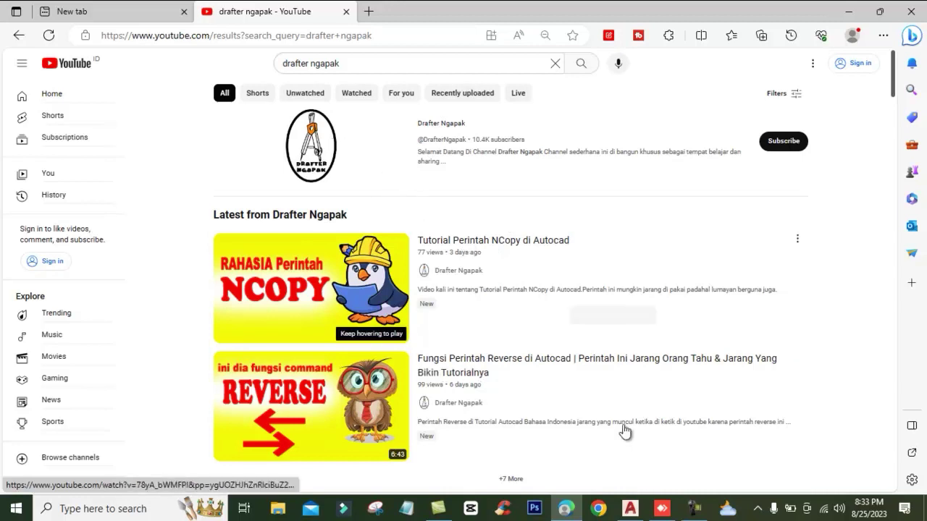
pyautogui.moveTo(554, 376)
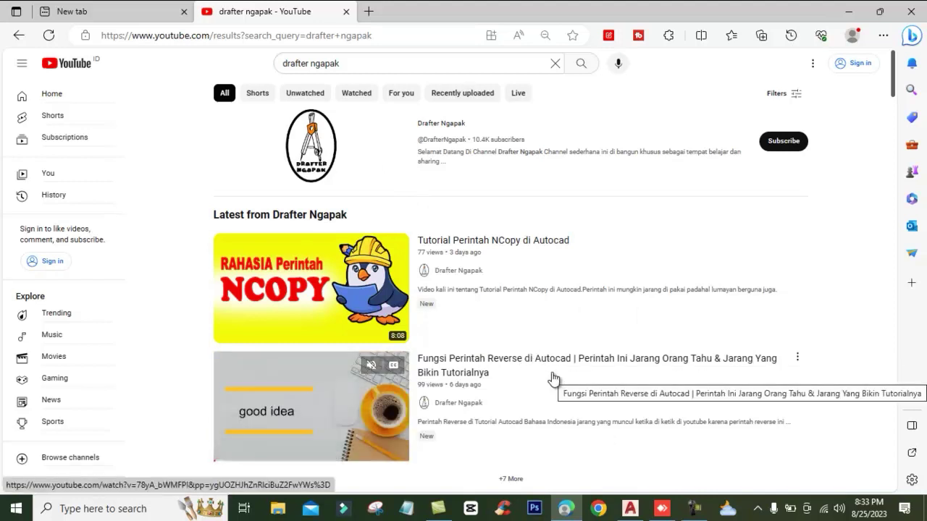
pyautogui.click(628, 509)
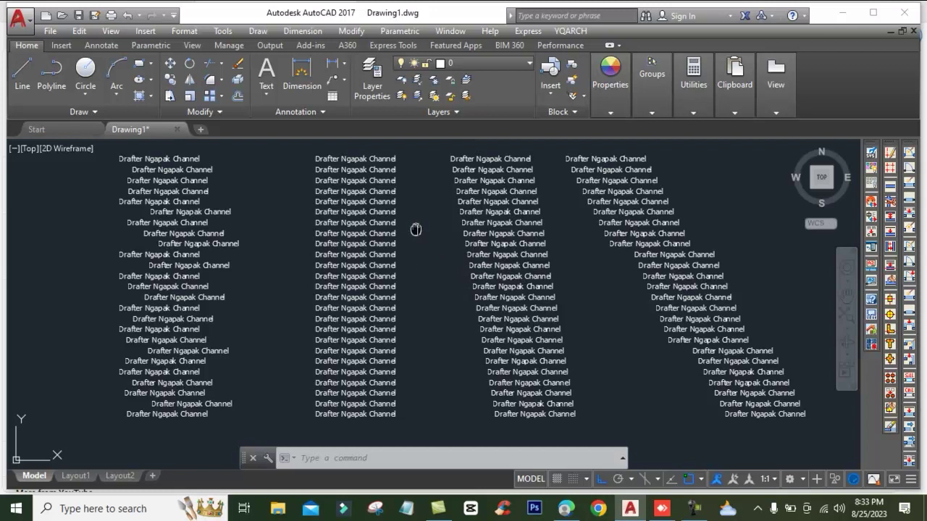
pyautogui.moveTo(416, 229); pyautogui.dragTo(416, 238, button='middle')
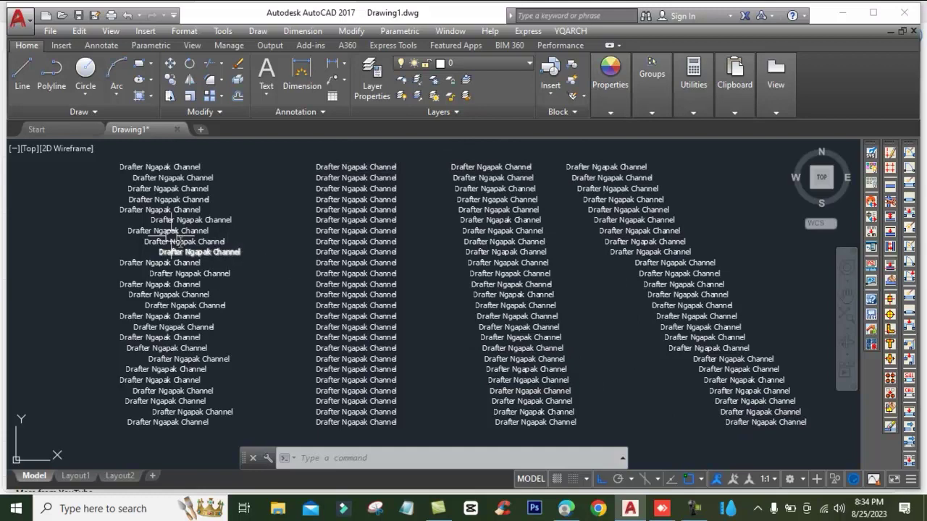
# Use MOVE to shift one left-column text line left so it sits under the top line.
pyautogui.moveTo(114, 172); pyautogui.dragTo(236, 200, button='middle')
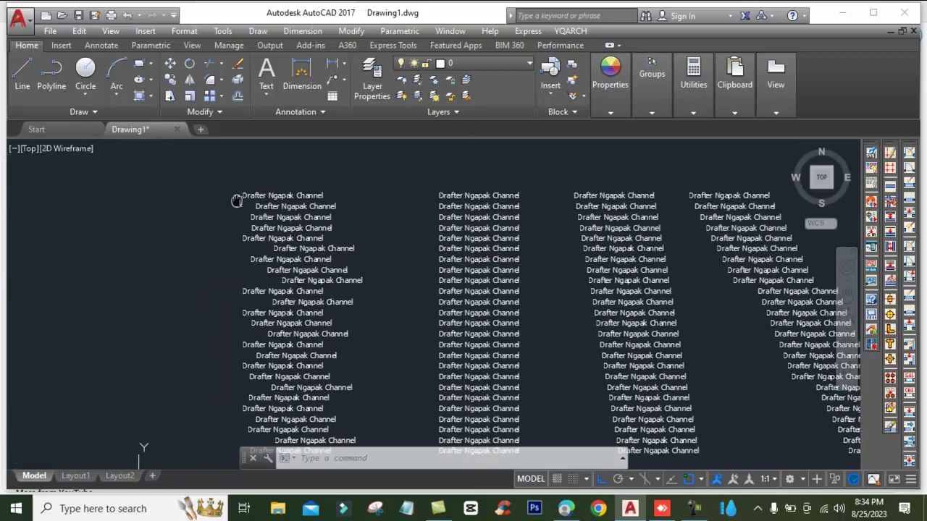
pyautogui.write('m')
pyautogui.press('Return')
pyautogui.scroll(2, 275, 200)
pyautogui.click(311, 218)
pyautogui.press('Return')
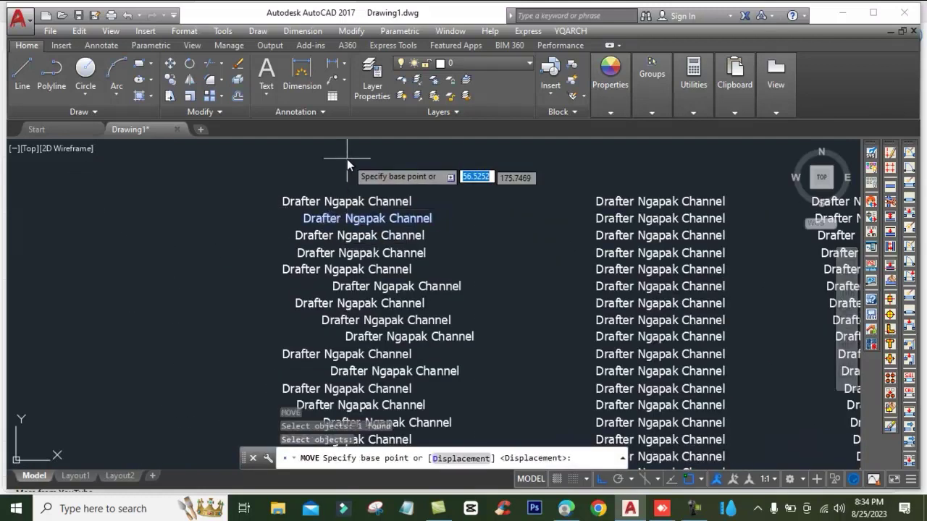
pyautogui.click(346, 164)
pyautogui.click(327, 159)
# Move the next text line to its new position, then pan the columns further right.
pyautogui.click(319, 236)
pyautogui.write('m')
pyautogui.press('Return')
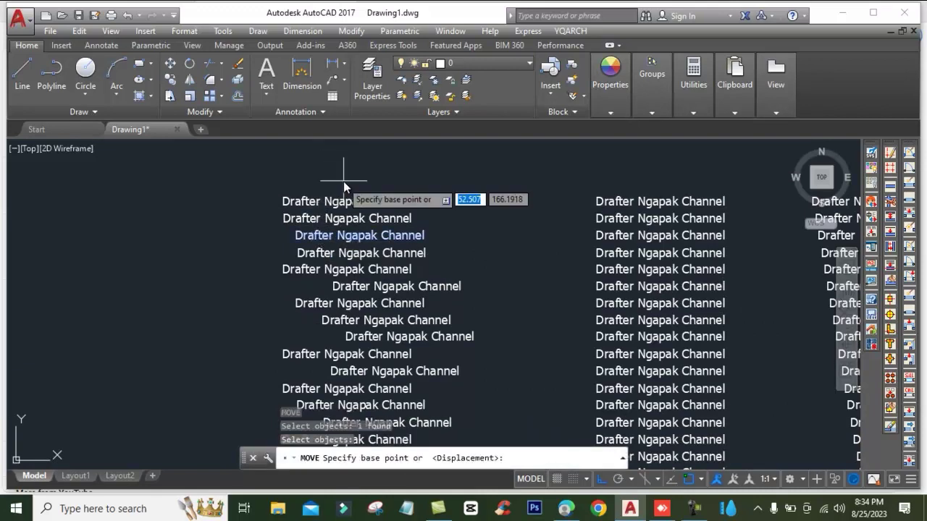
pyautogui.click(342, 179)
pyautogui.click(318, 316)
pyautogui.scroll(-2, 318, 317)
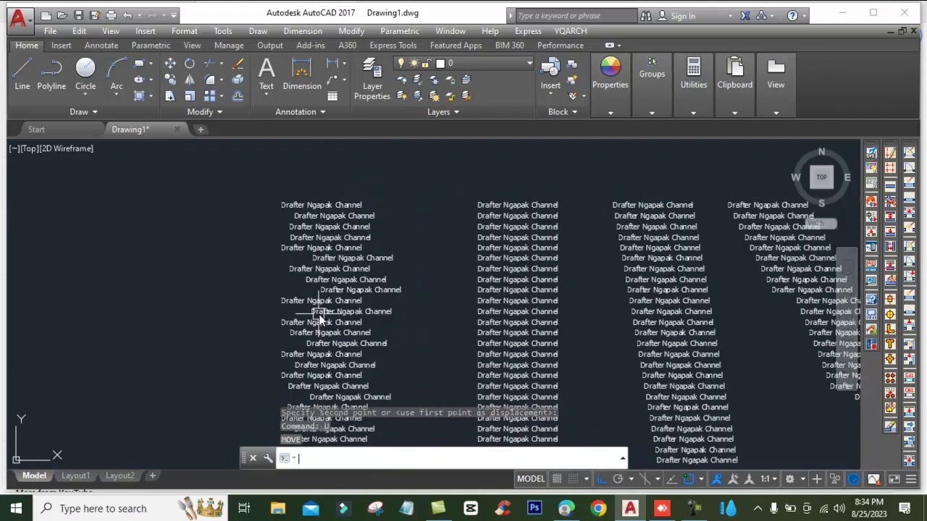
pyautogui.moveTo(318, 319); pyautogui.dragTo(158, 281, button='middle')
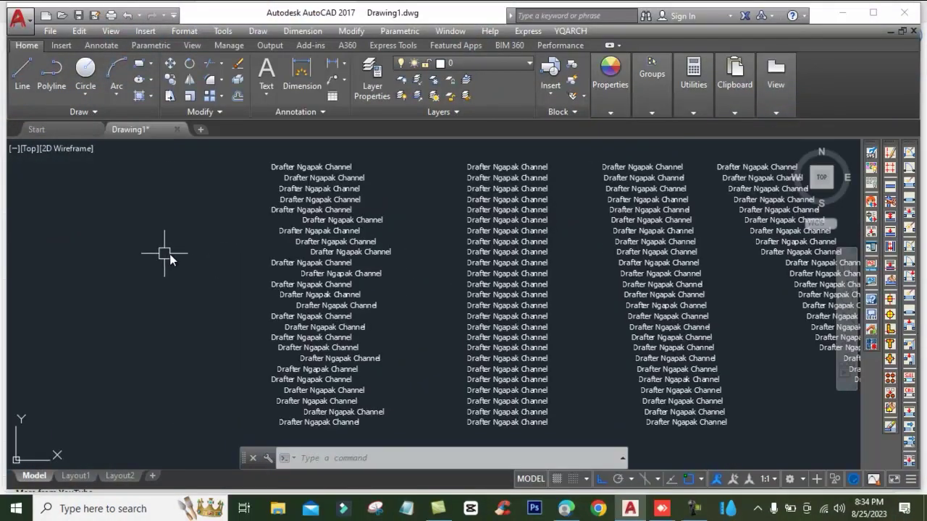
pyautogui.moveTo(165, 253); pyautogui.dragTo(366, 269, button='middle')
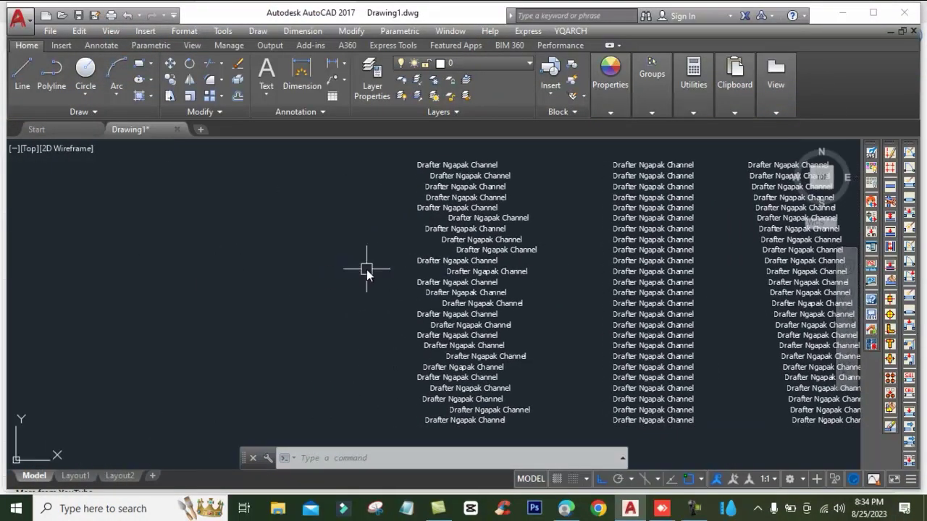
# Align the 25 left-column lines along a vertical line using TEXTALIGN (TA) with two picked points.
pyautogui.write('T')
pyautogui.write('A')
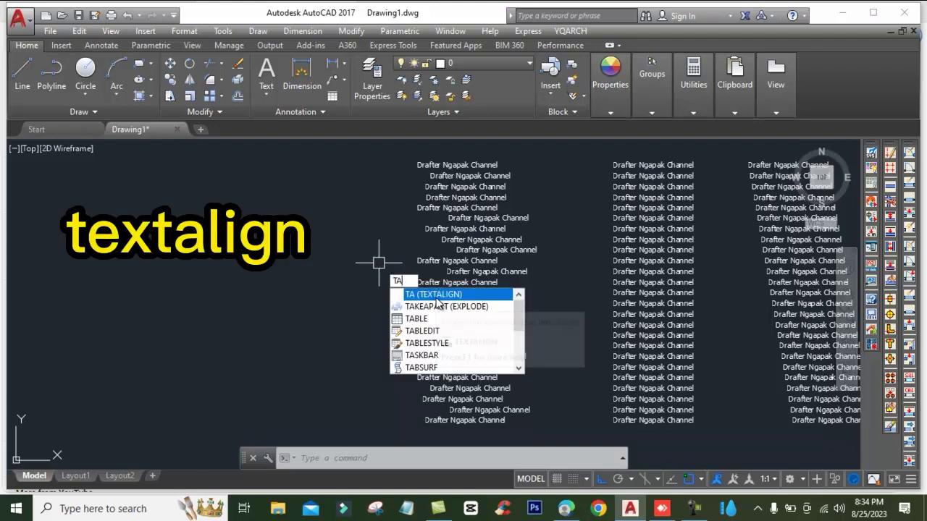
pyautogui.moveTo(438, 295)
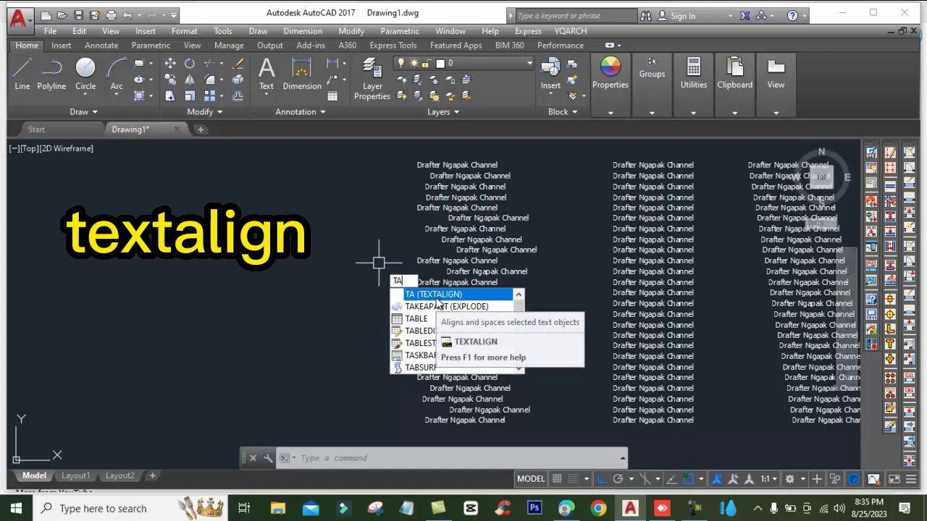
pyautogui.click(441, 294)
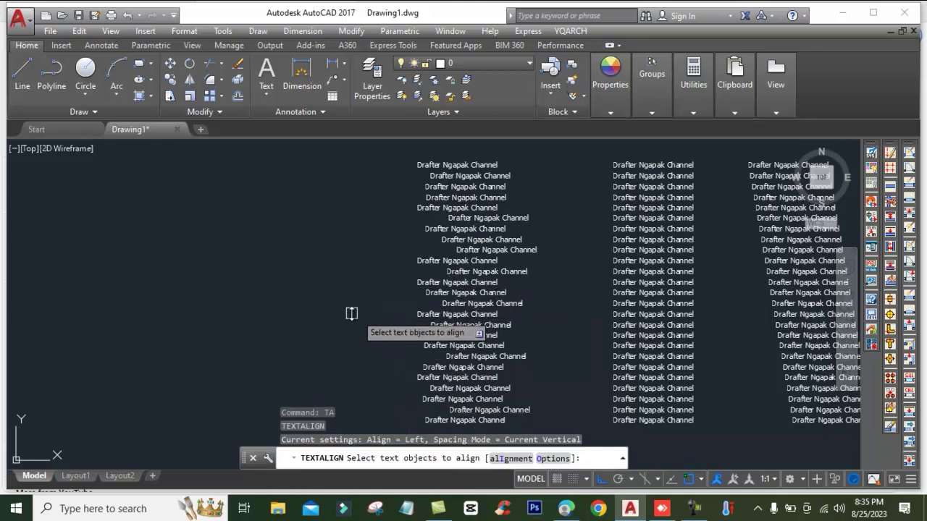
pyautogui.scroll(-3, 348, 312)
pyautogui.click(475, 395)
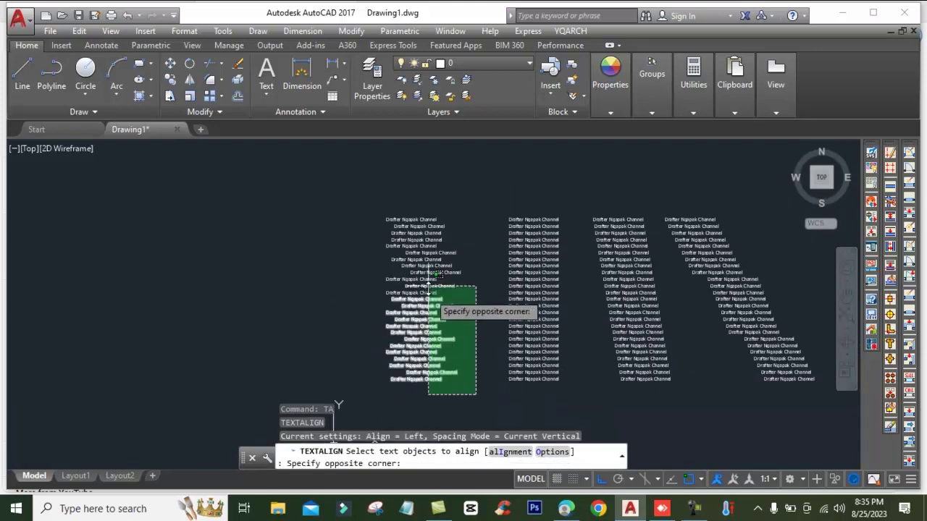
pyautogui.click(397, 215)
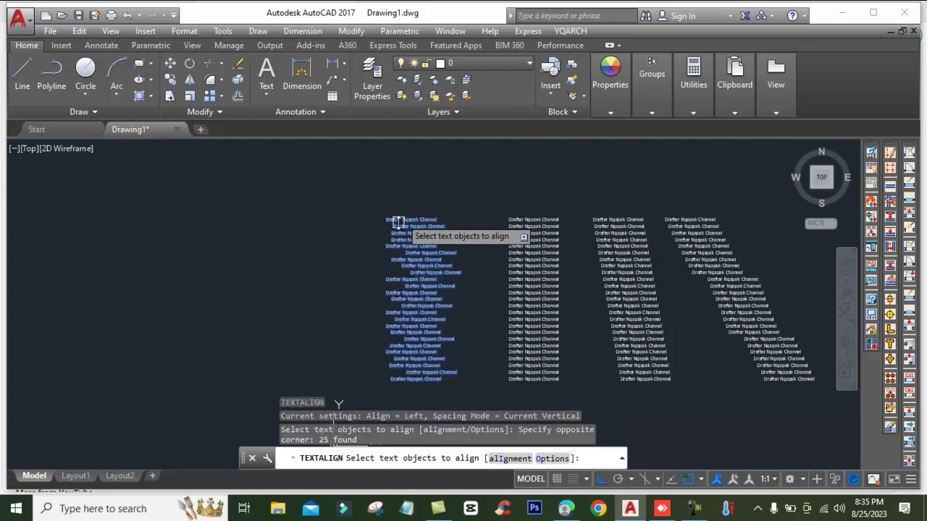
pyautogui.press('Return')
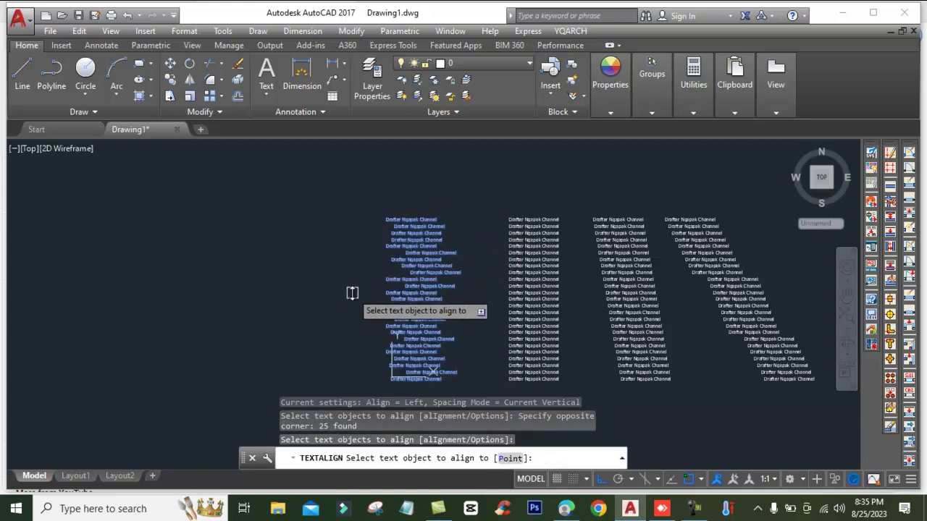
pyautogui.click(509, 459)
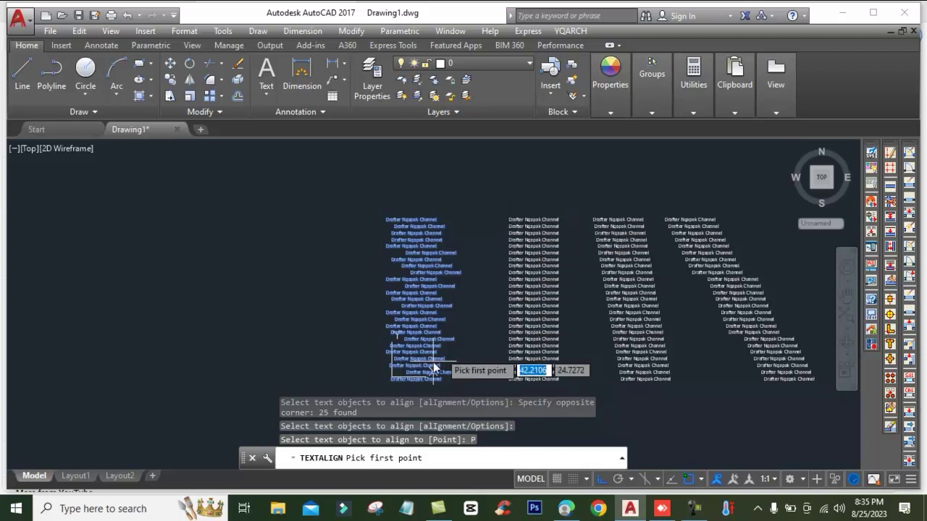
pyautogui.click(381, 381)
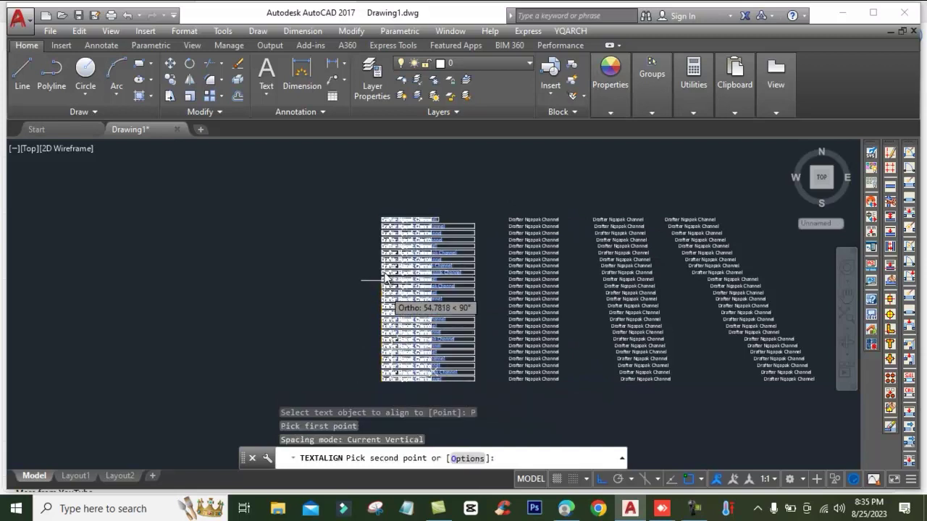
pyautogui.click(386, 187)
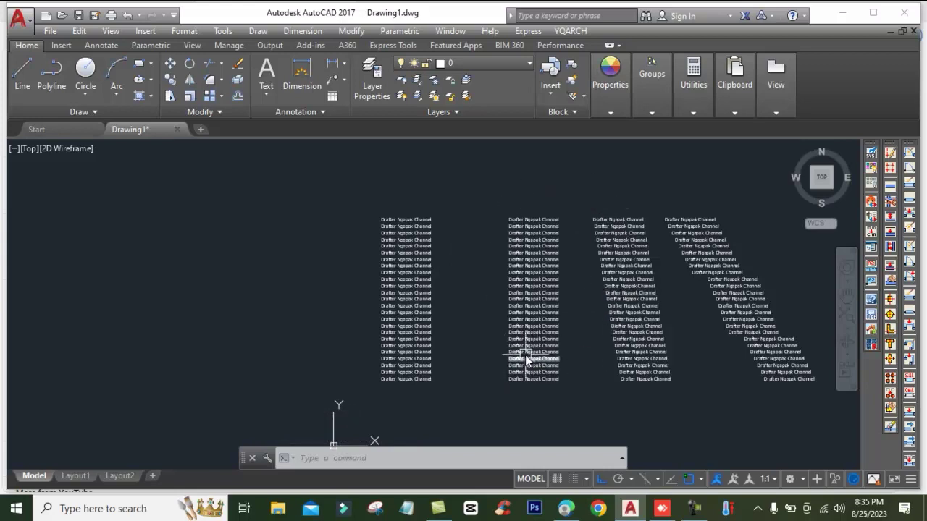
# Undo the text alignment and restart TEXTALIGN (TA).
pyautogui.write('U')
pyautogui.press('Return')
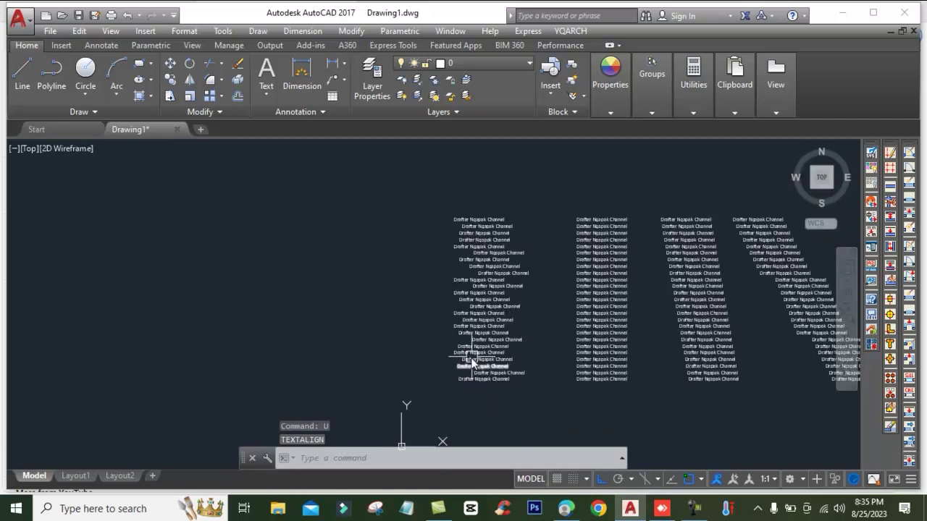
pyautogui.moveTo(487, 360)
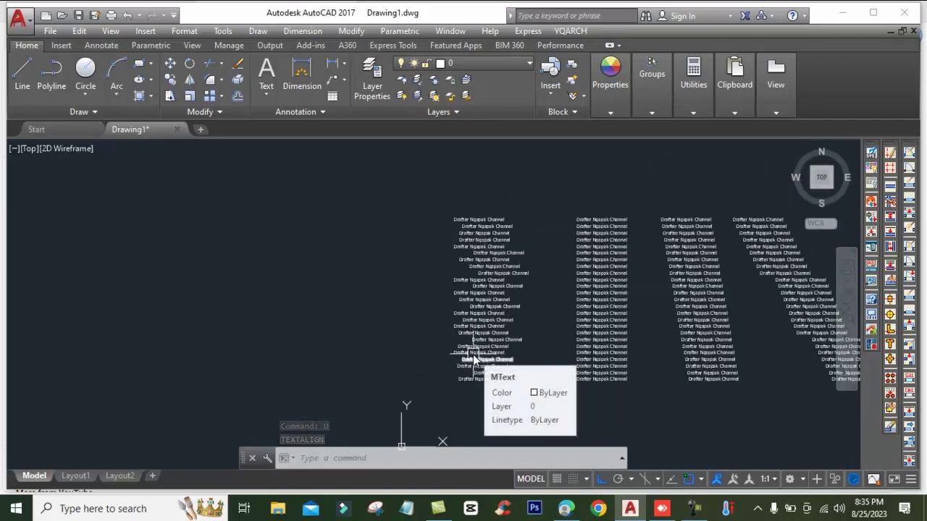
pyautogui.write('TA')
pyautogui.press('Return')
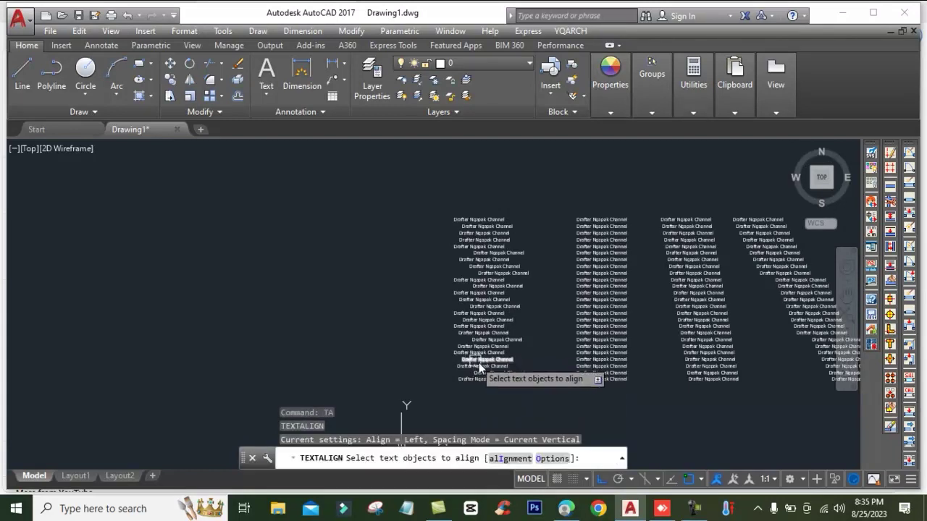
# Select the left column's 25 lines, then cancel and start TEXTALIGN afresh.
pyautogui.click(532, 400)
pyautogui.click(474, 191)
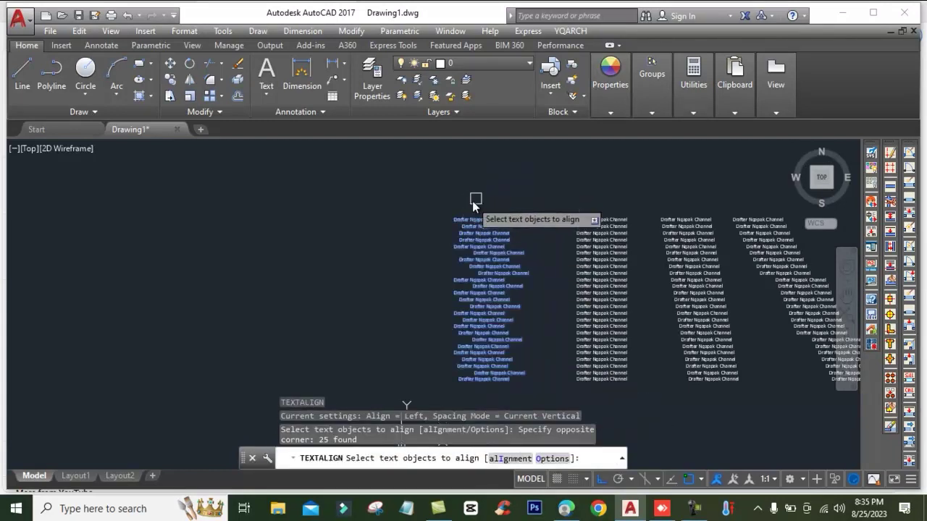
pyautogui.click(539, 460)
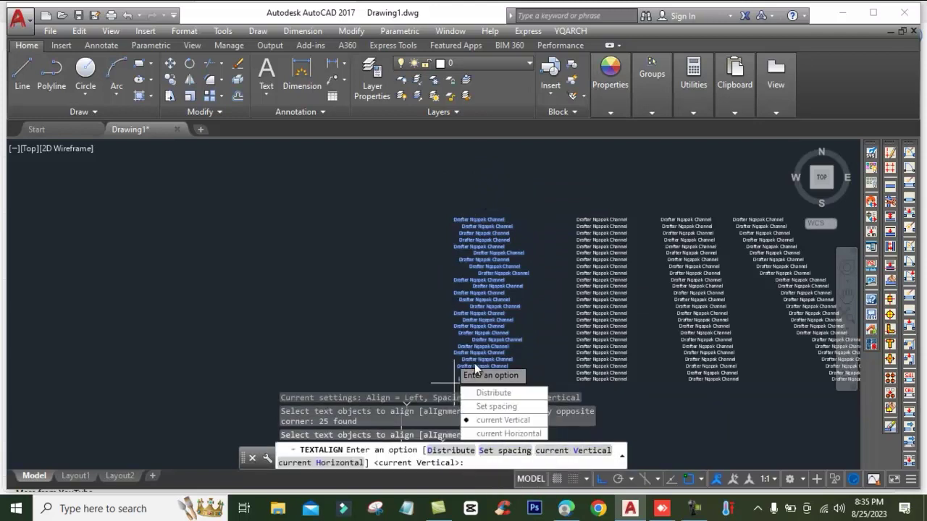
pyautogui.press('Escape')
pyautogui.press('Escape')
pyautogui.press('Escape')
pyautogui.press('Escape')
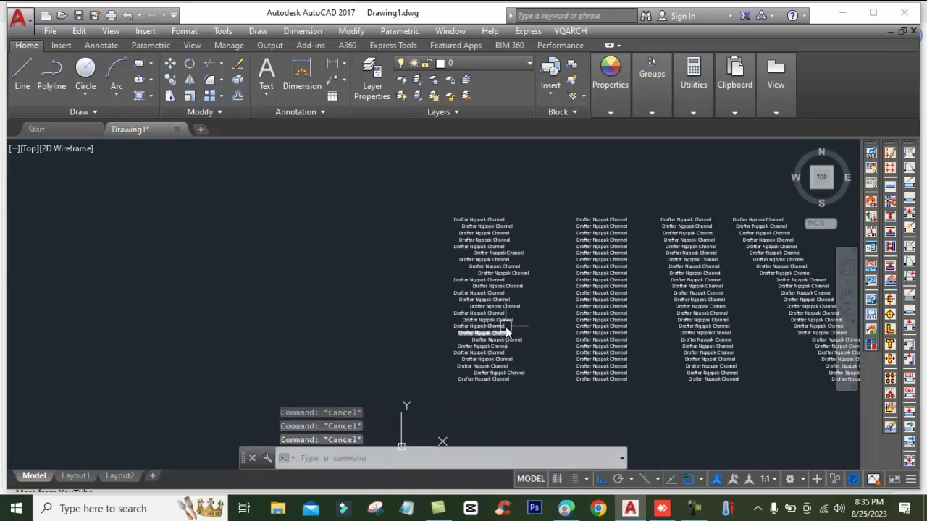
pyautogui.write('ta')
pyautogui.press('Return')
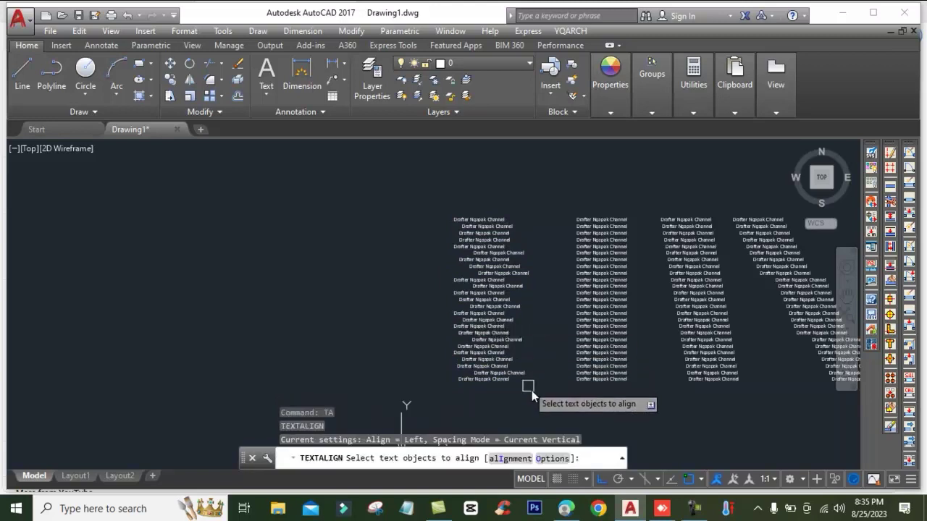
pyautogui.click(532, 391)
pyautogui.click(468, 202)
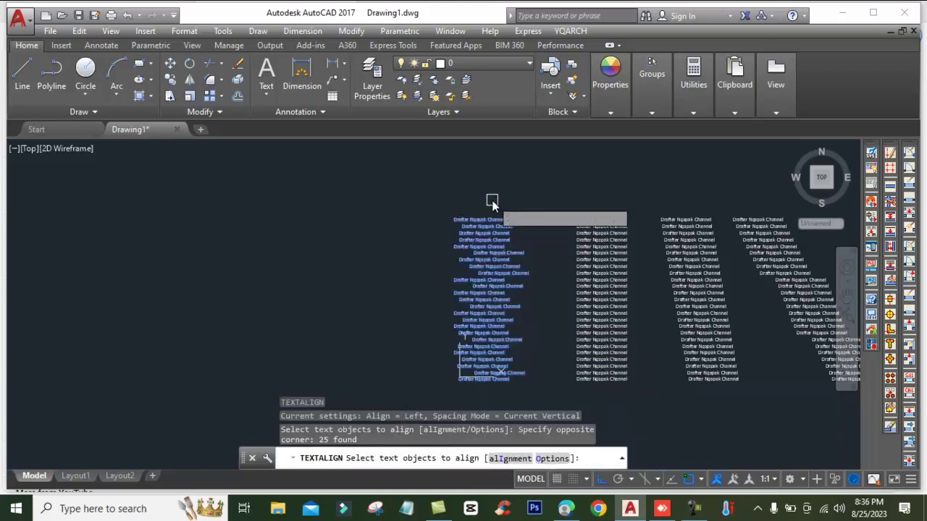
pyautogui.press('Return')
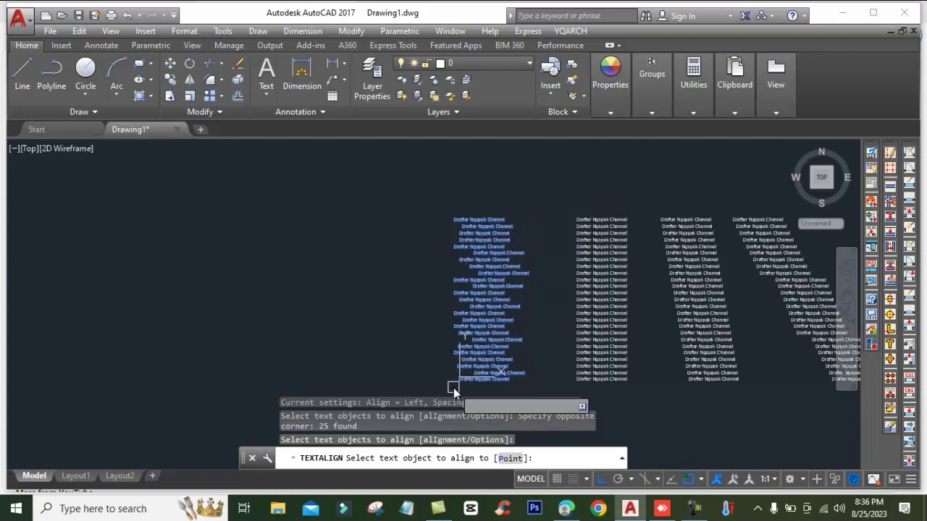
pyautogui.click(507, 458)
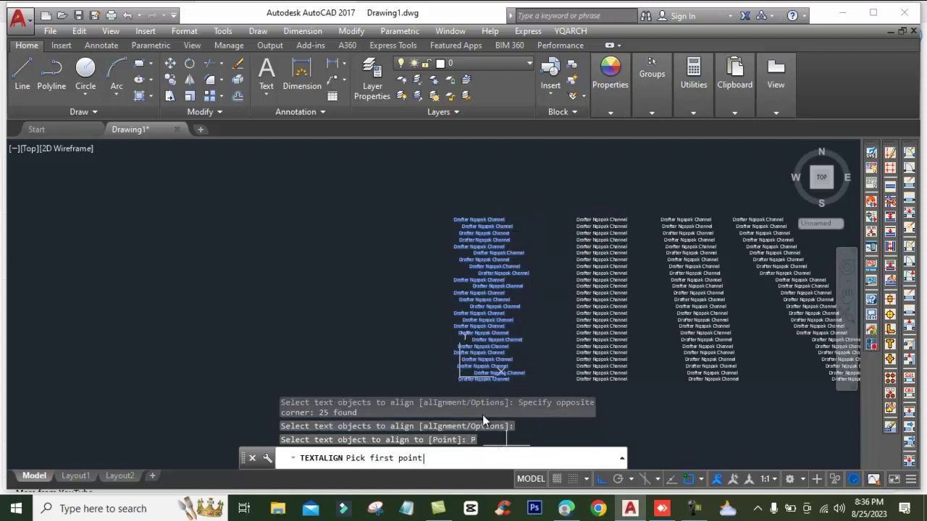
pyautogui.click(453, 381)
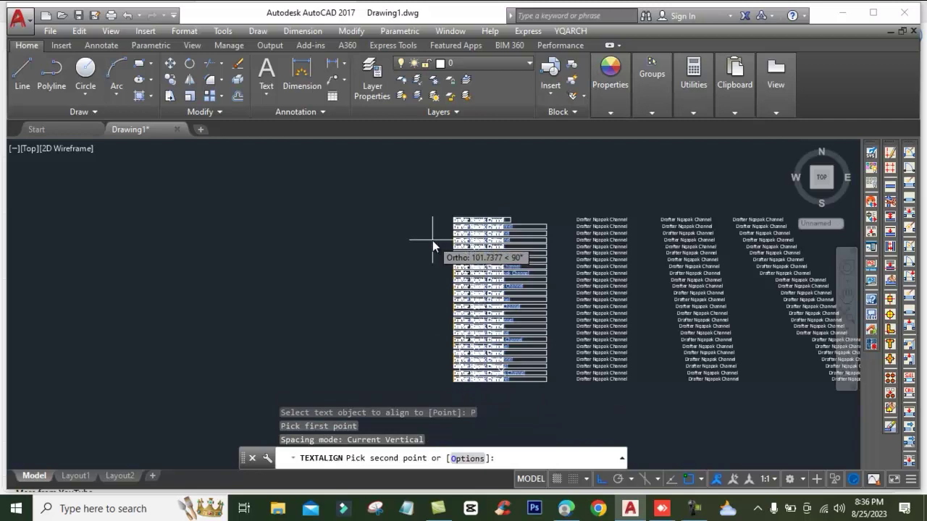
pyautogui.press('F8')
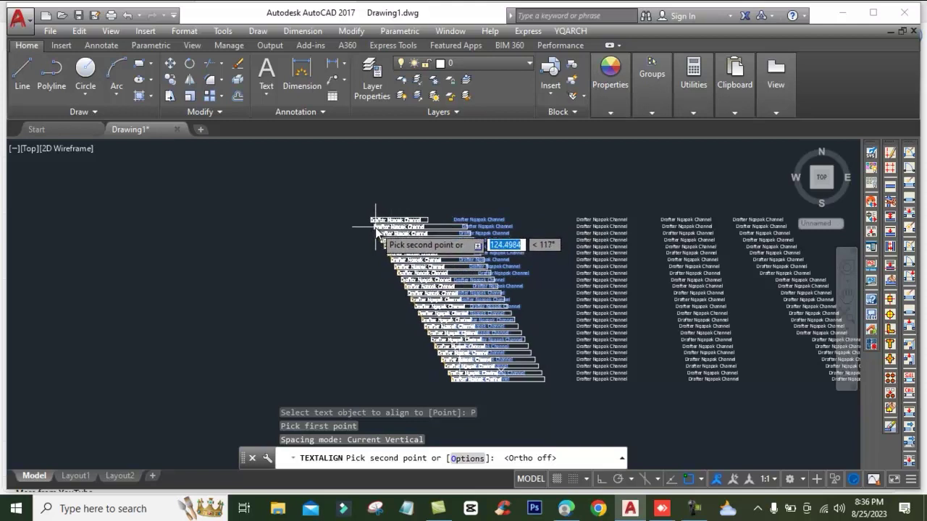
pyautogui.click(376, 228)
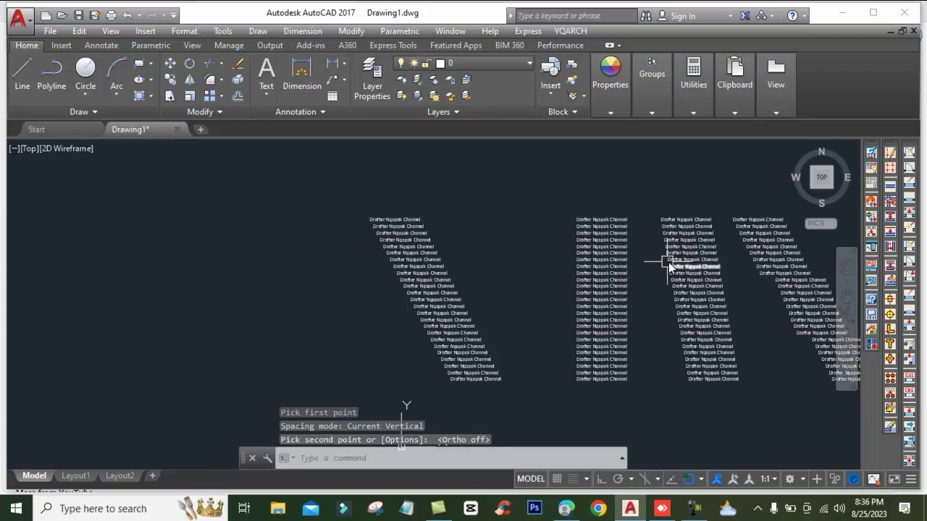
pyautogui.moveTo(608, 261); pyautogui.dragTo(709, 253, button='middle')
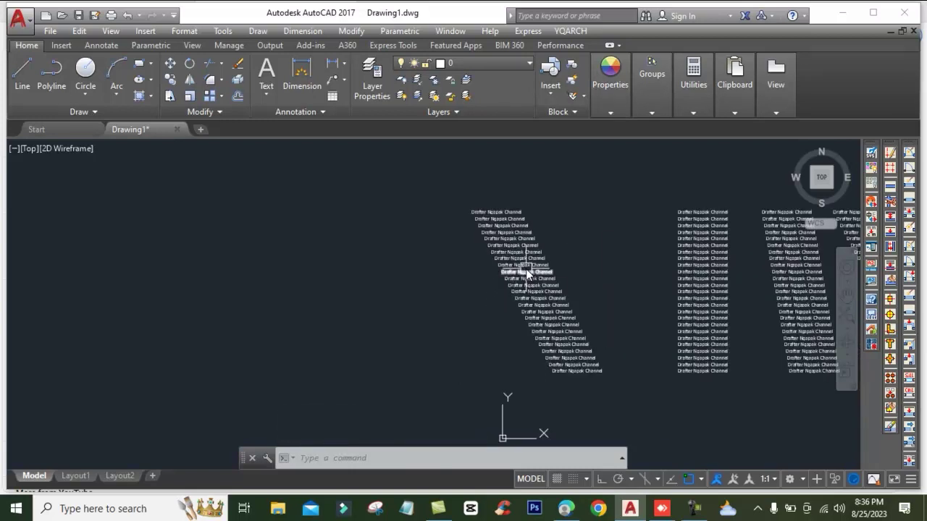
pyautogui.write('U')
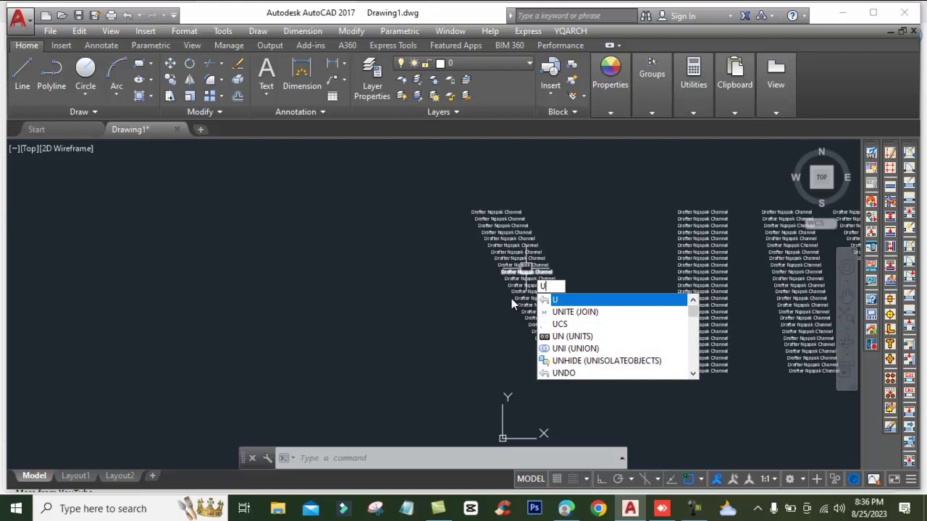
pyautogui.press('Return')
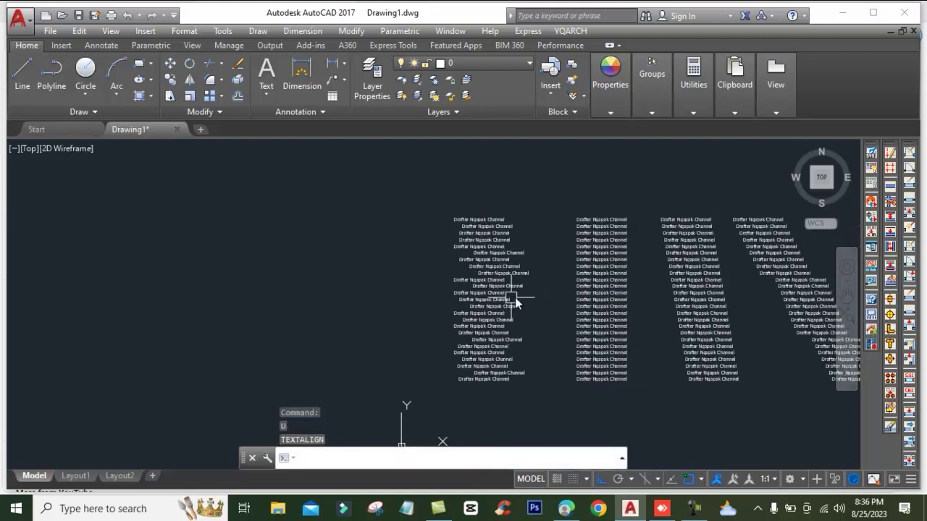
pyautogui.moveTo(511, 298)
pyautogui.mouseDown(button='middle')
pyautogui.moveTo(548, 241)
pyautogui.moveTo(541, 257)
pyautogui.mouseUp(button='middle')
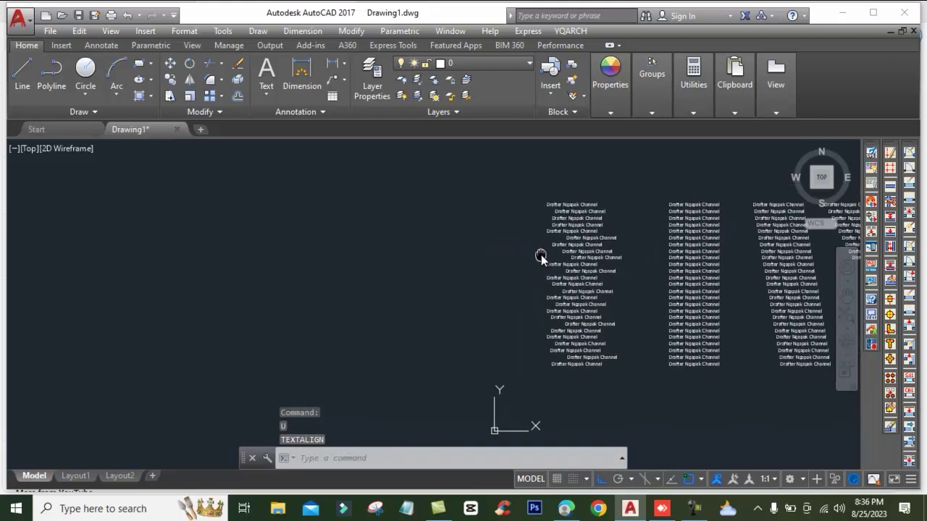
pyautogui.write('pl')
# Draw a three-segment polyline: a slanted segment, a short horizontal step, then another slant.
pyautogui.press('Return')
pyautogui.click(435, 209)
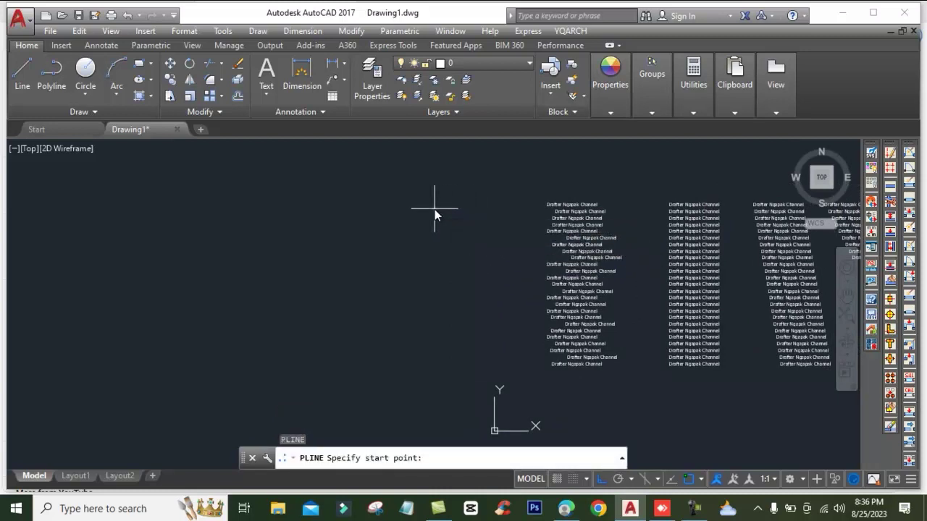
pyautogui.press('F8')
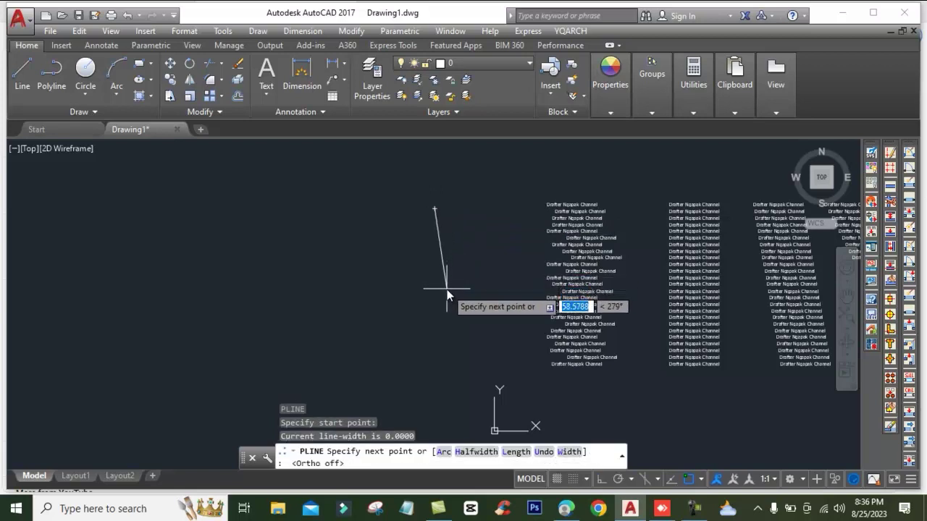
pyautogui.click(446, 288)
pyautogui.press('F8')
pyautogui.click(468, 290)
pyautogui.press('F8')
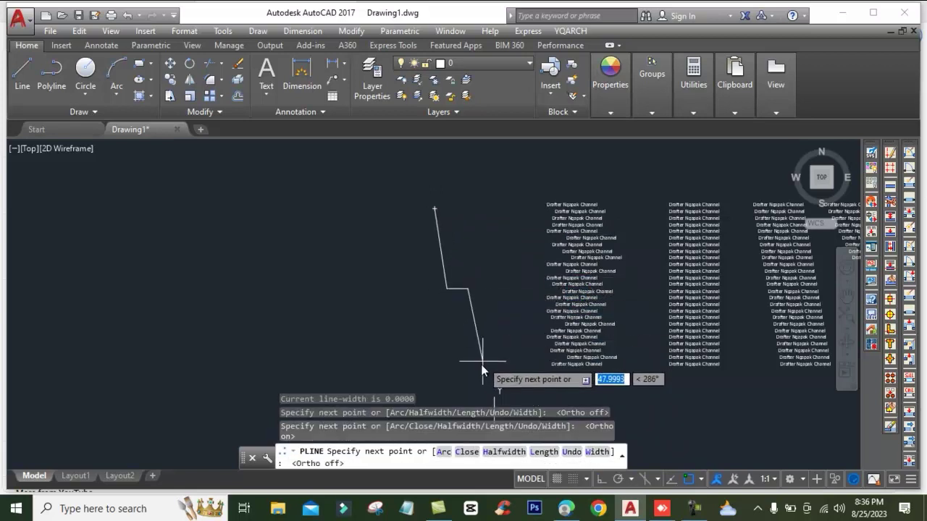
pyautogui.click(484, 373)
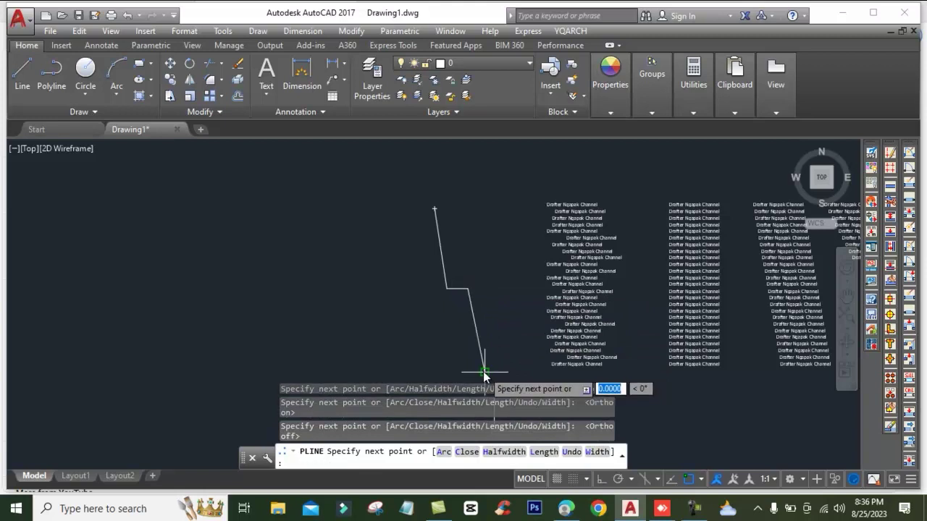
pyautogui.press('Return')
# Move the polyline horizontally so it runs beside the left text column.
pyautogui.press('Return')
pyautogui.click(502, 252)
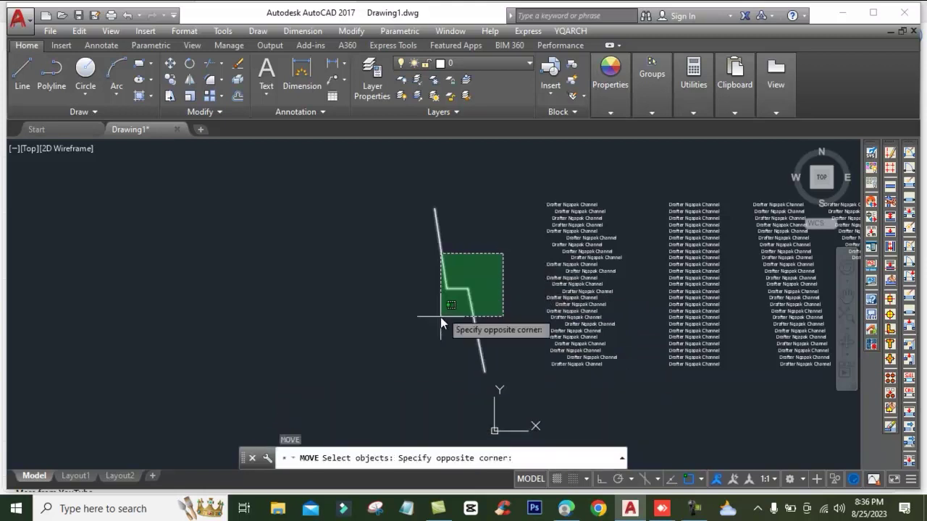
pyautogui.click(440, 319)
pyautogui.press('Return')
pyautogui.click(462, 169)
pyautogui.press('F8')
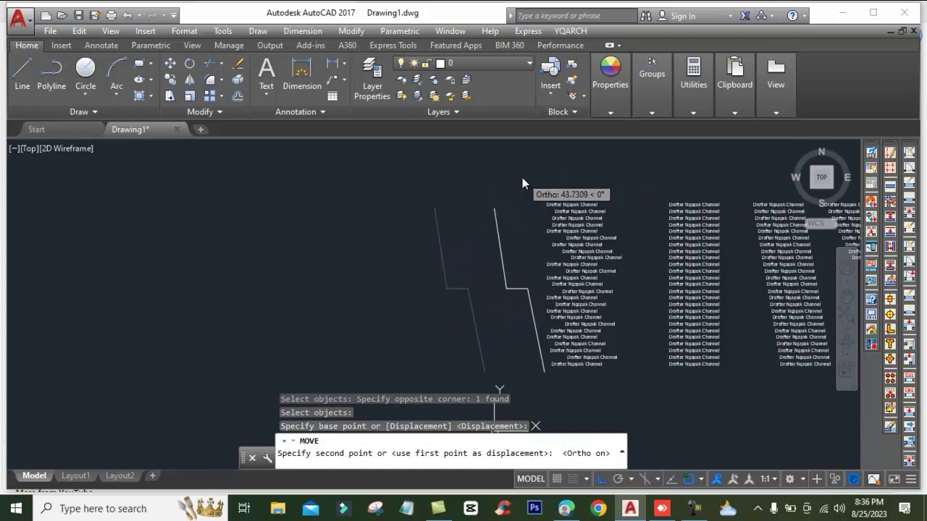
pyautogui.click(521, 178)
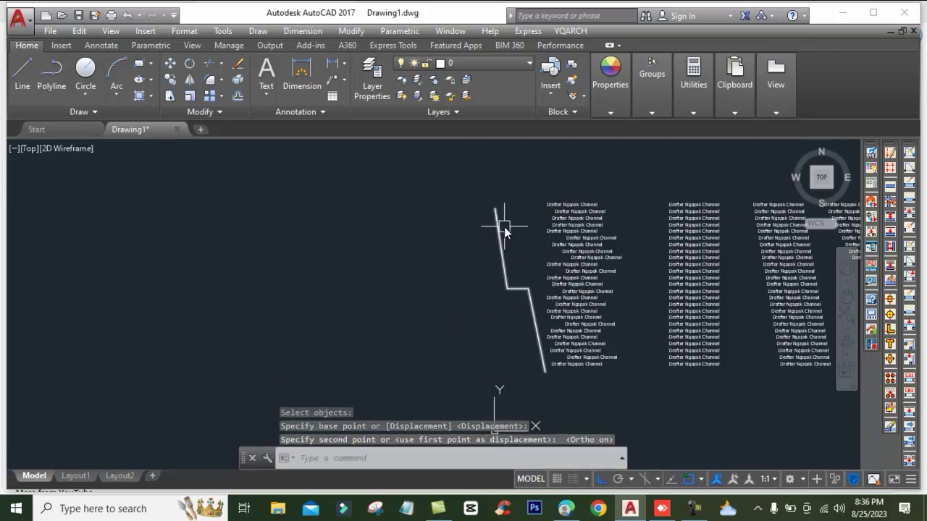
# Drag the polyline's top vertex higher up to extend its upper end.
pyautogui.scroll(4, 507, 208)
pyautogui.click(476, 214)
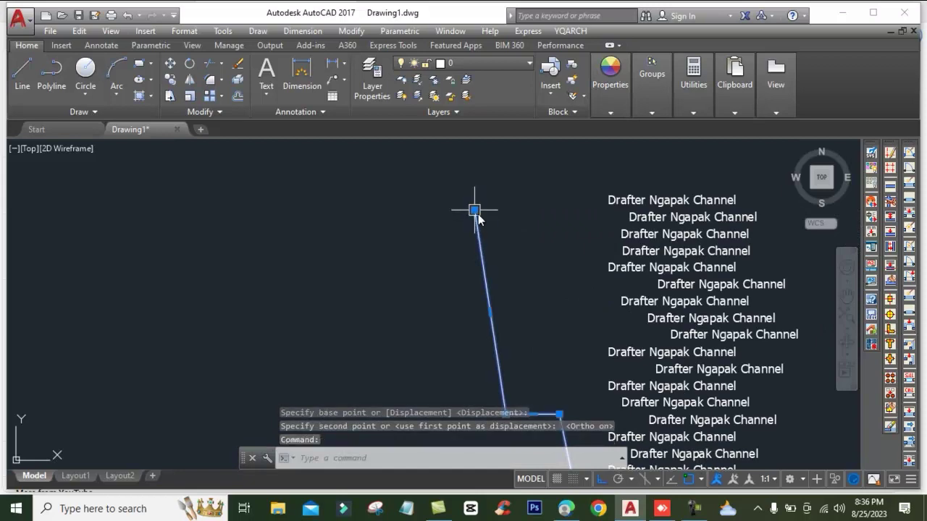
pyautogui.click(474, 211)
pyautogui.press('F8')
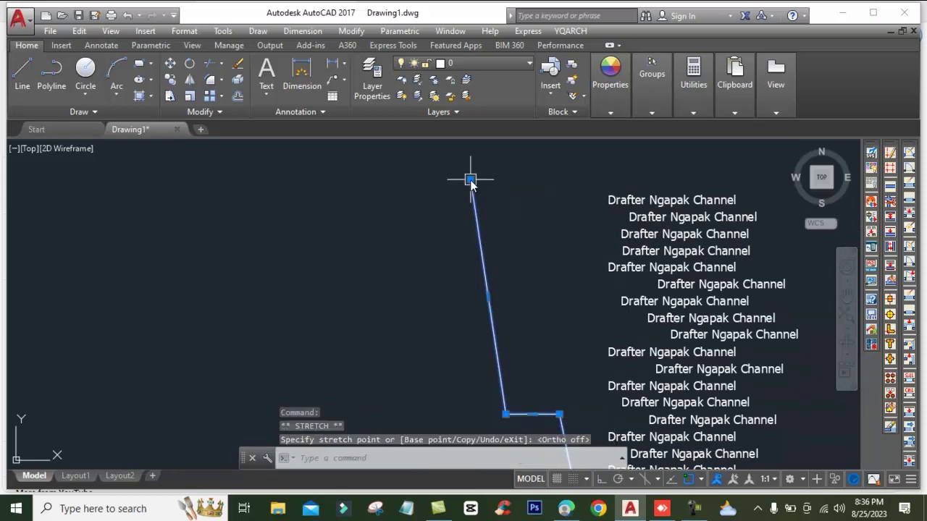
pyautogui.click(470, 179)
pyautogui.press('Escape')
pyautogui.scroll(-3, 511, 241)
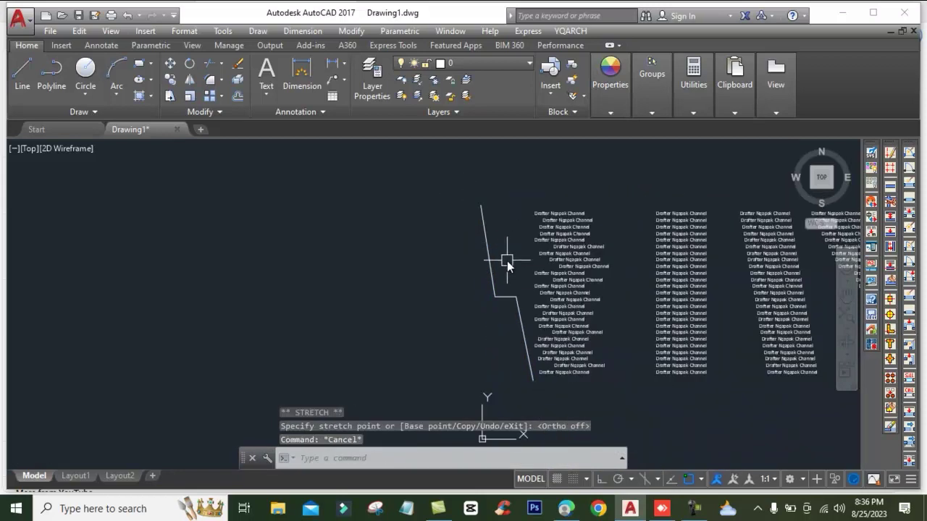
# Align the thirteen upper left-column lines along the polyline's upper slanted segment with TEXTALIGN Point.
pyautogui.write('ta')
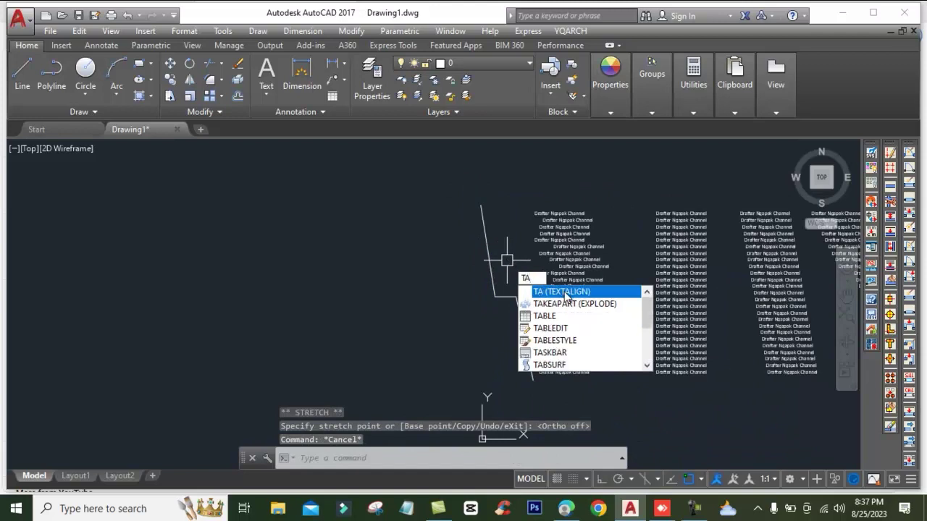
pyautogui.press('Return')
pyautogui.scroll(2, 568, 215)
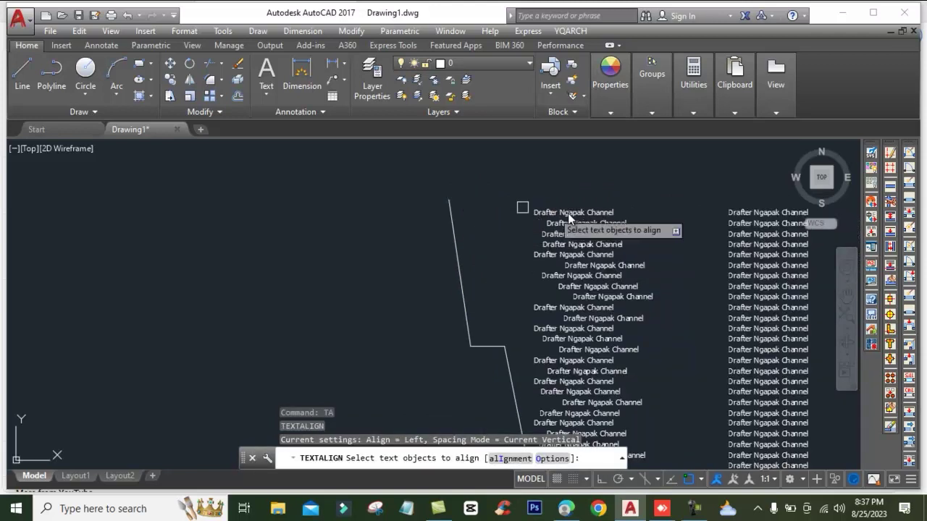
pyautogui.click(604, 212)
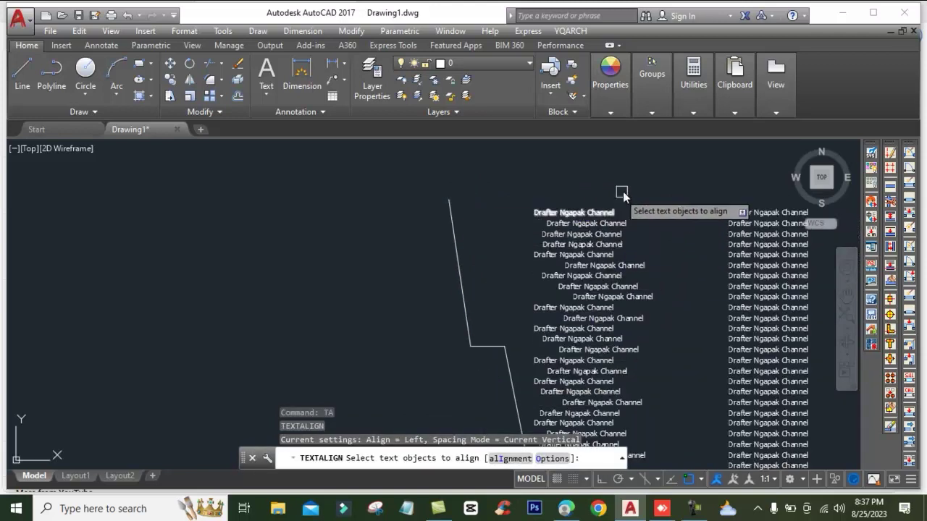
pyautogui.click(660, 182)
pyautogui.click(549, 345)
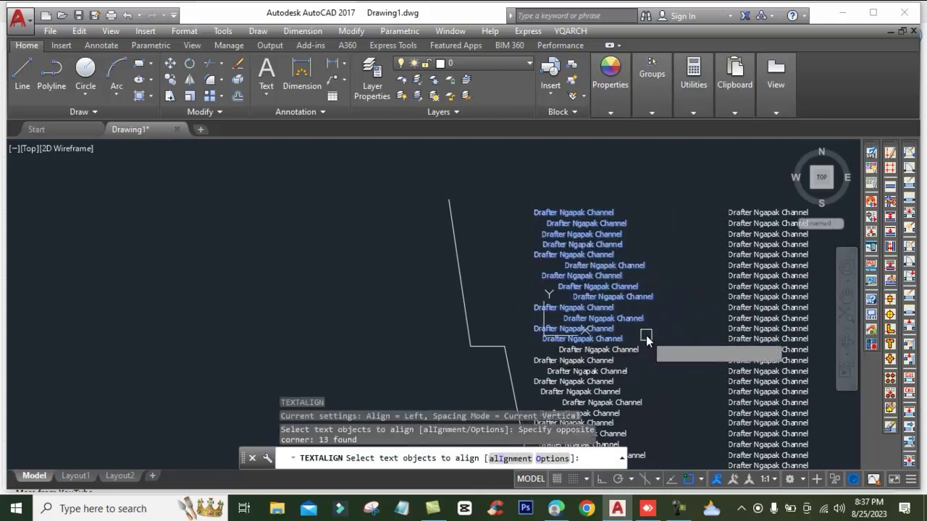
pyautogui.press('Return')
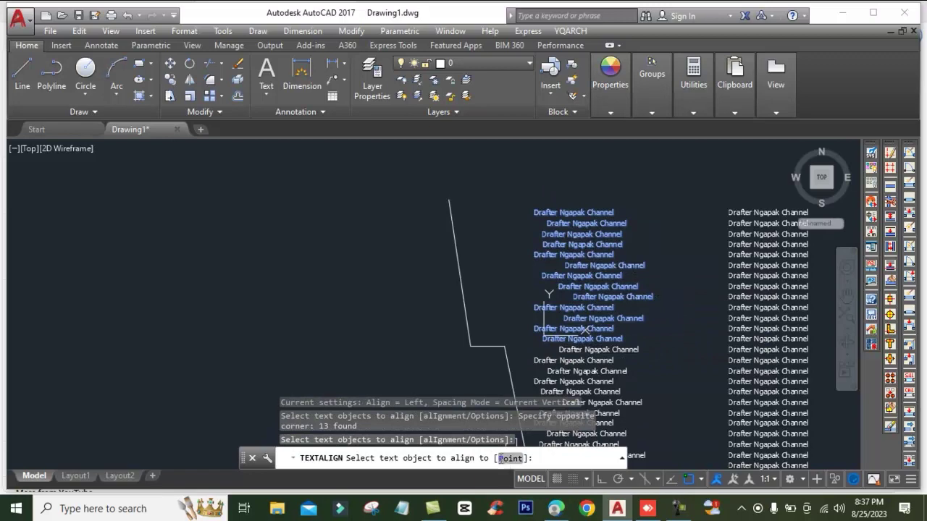
pyautogui.write('P')
pyautogui.press('Return')
pyautogui.click(472, 346)
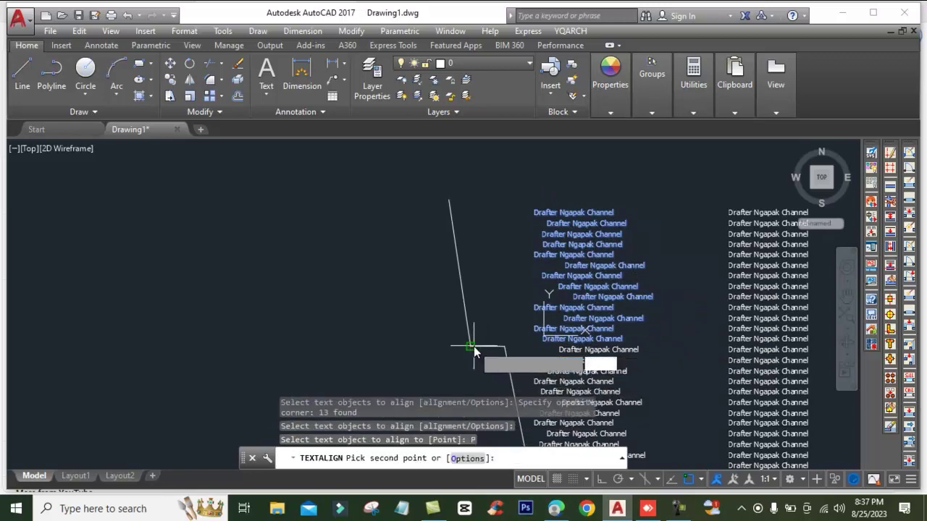
pyautogui.click(449, 205)
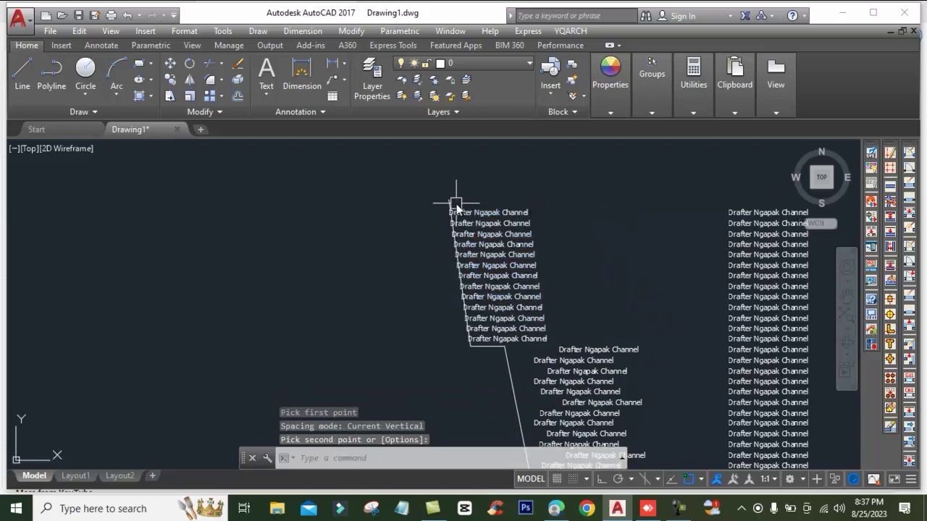
pyautogui.scroll(-4, 456, 207)
pyautogui.scroll(4, 473, 286)
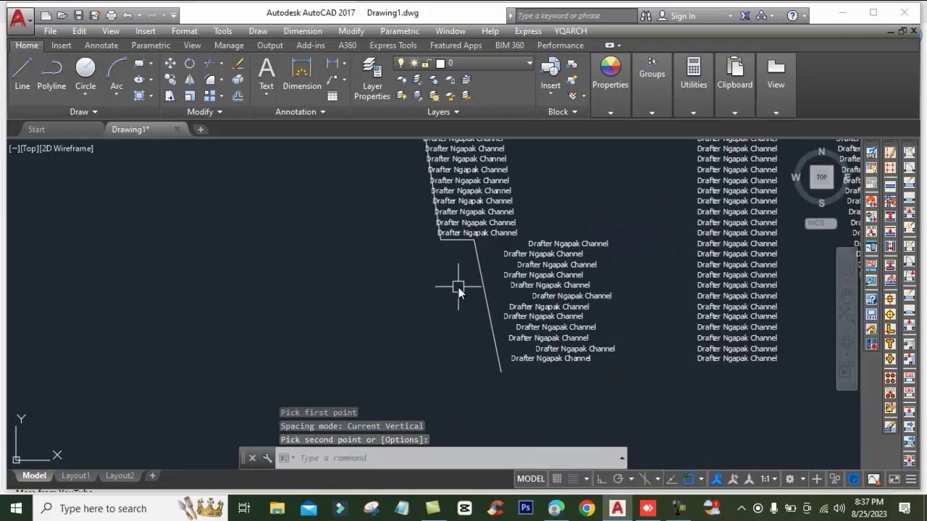
# Align the twelve lower text lines along the polyline's lower slanted segment with TEXTALIGN Point.
pyautogui.write('TA')
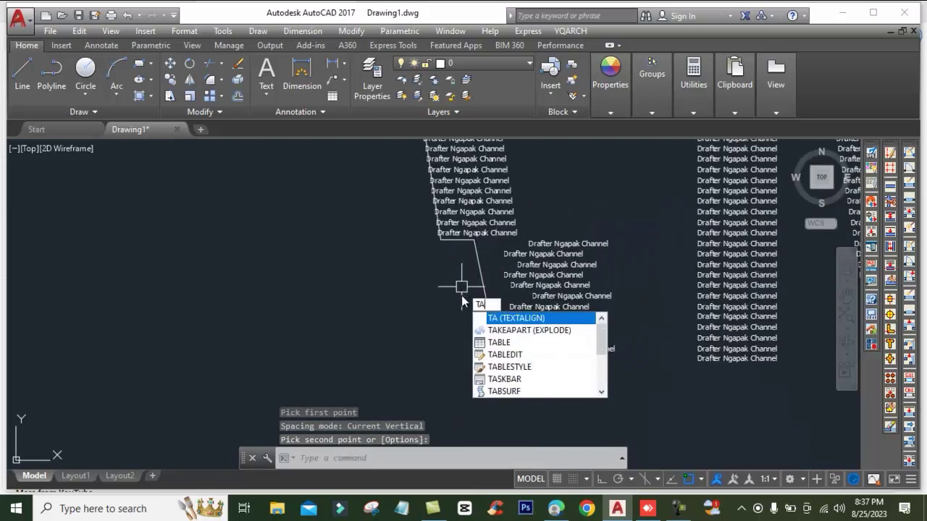
pyautogui.click(511, 319)
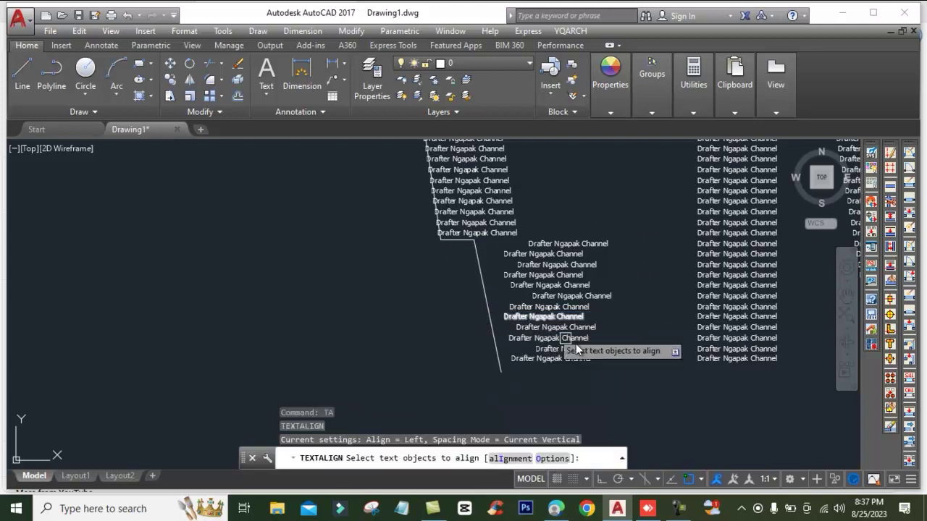
pyautogui.click(652, 385)
pyautogui.click(557, 226)
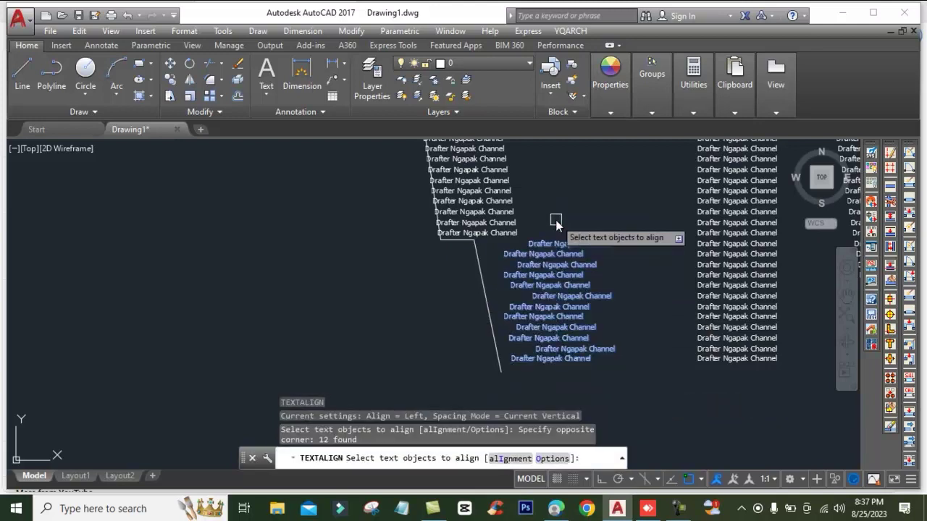
pyautogui.press('Return')
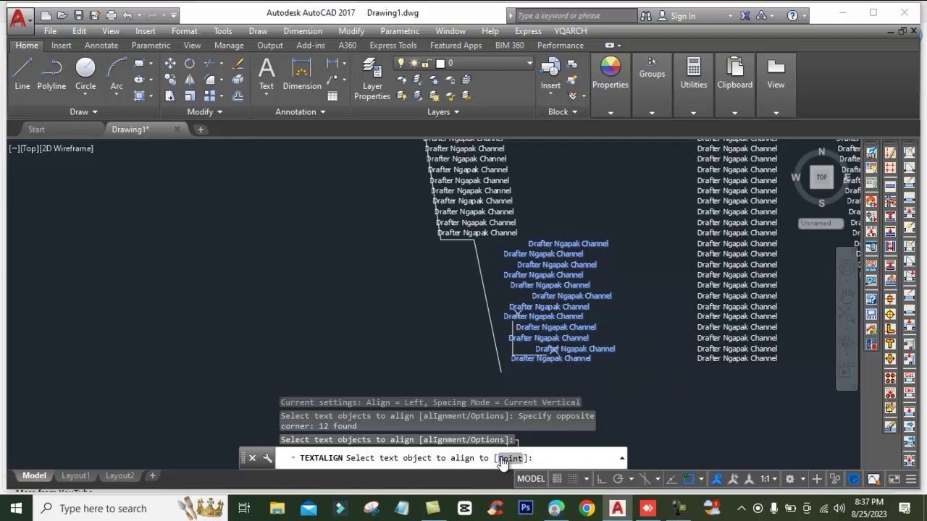
pyautogui.click(510, 458)
pyautogui.click(506, 375)
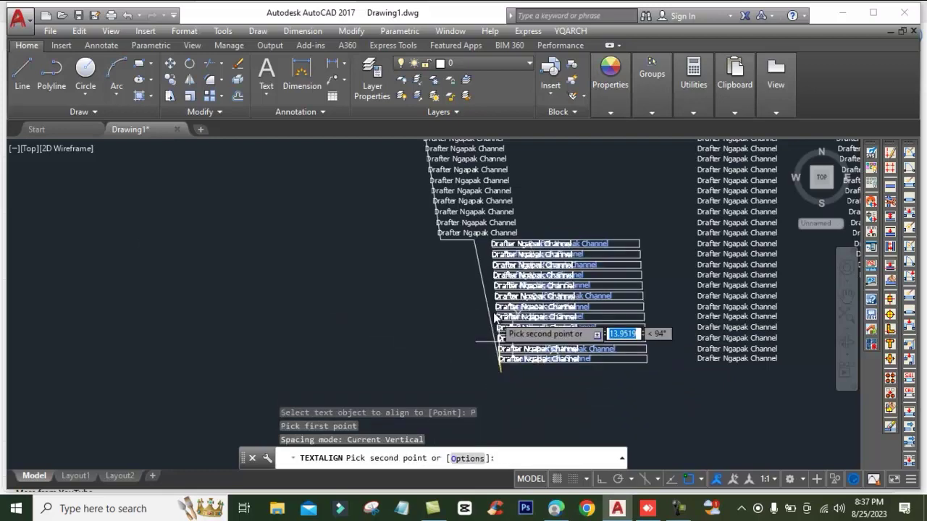
pyautogui.click(468, 267)
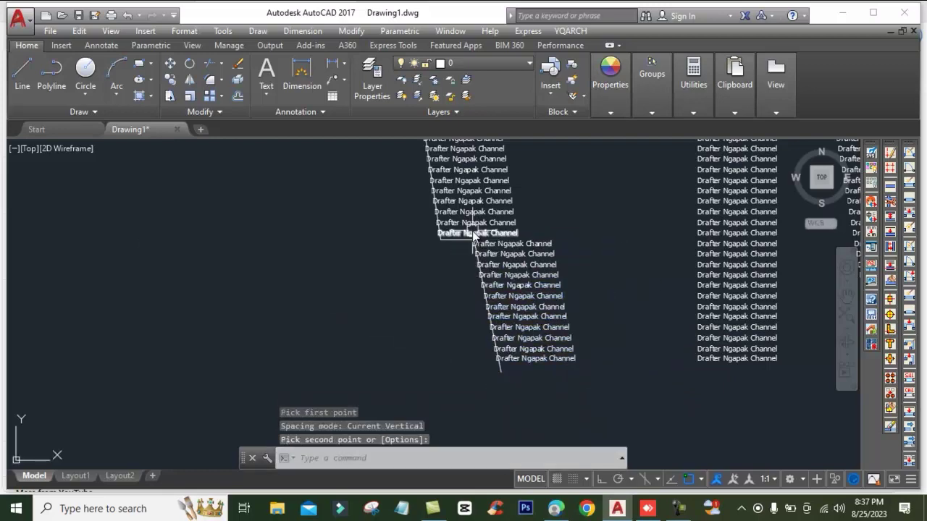
# Select the slanted guide polyline.
pyautogui.scroll(5, 475, 235)
pyautogui.click(429, 272)
pyautogui.scroll(-4, 428, 352)
# Delete the guide polyline, then move all 25 left-column texts horizontally right toward the second column.
pyautogui.press('Delete')
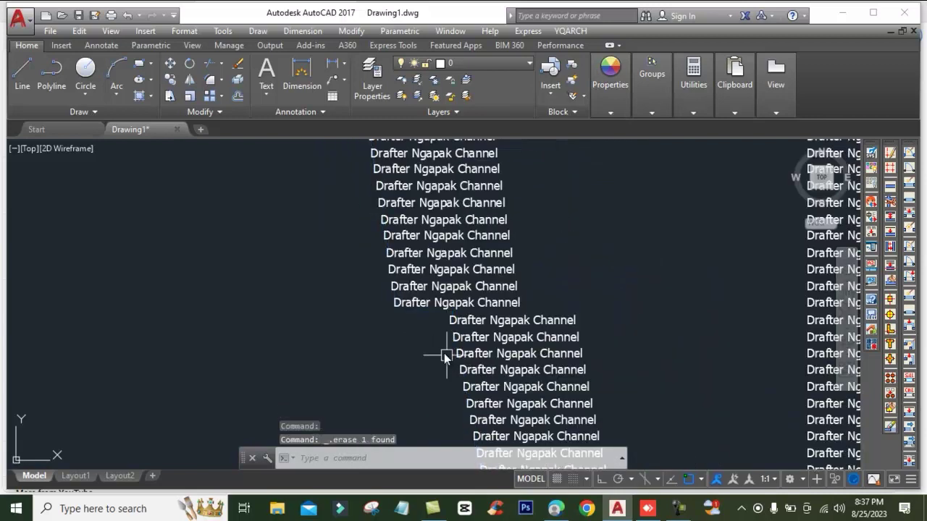
pyautogui.scroll(-5, 444, 353)
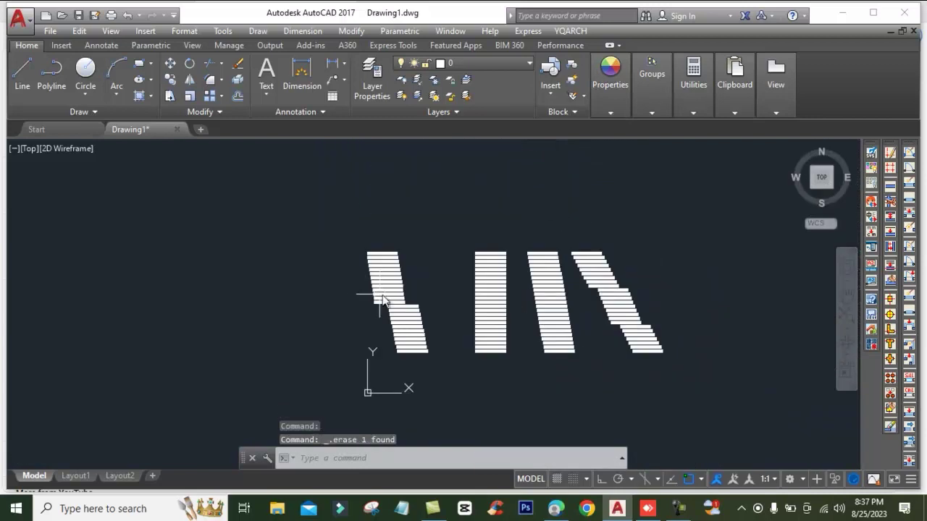
pyautogui.click(313, 179)
pyautogui.click(458, 407)
pyautogui.write('m')
pyautogui.press('Return')
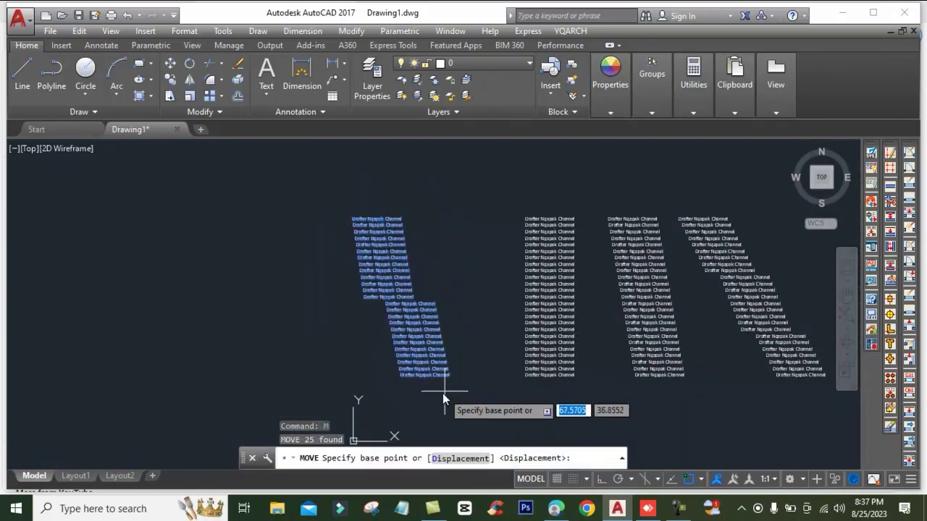
pyautogui.click(443, 393)
pyautogui.press('F8')
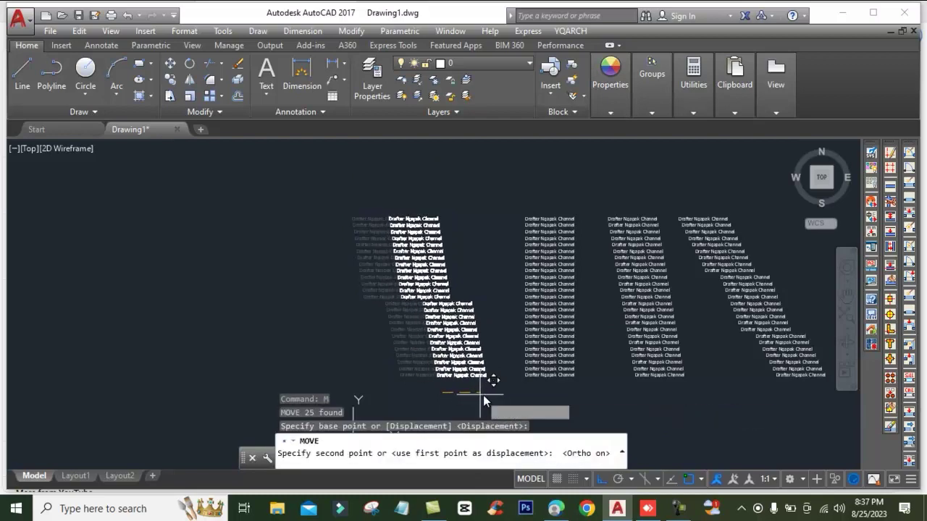
pyautogui.click(484, 382)
pyautogui.scroll(-2, 464, 383)
pyautogui.scroll(2, 540, 316)
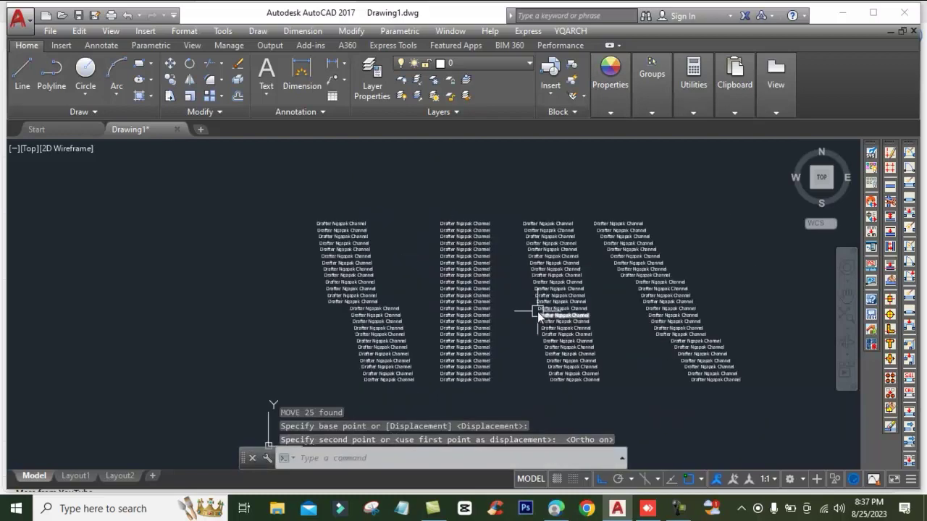
pyautogui.moveTo(595, 308); pyautogui.dragTo(556, 278, button='middle')
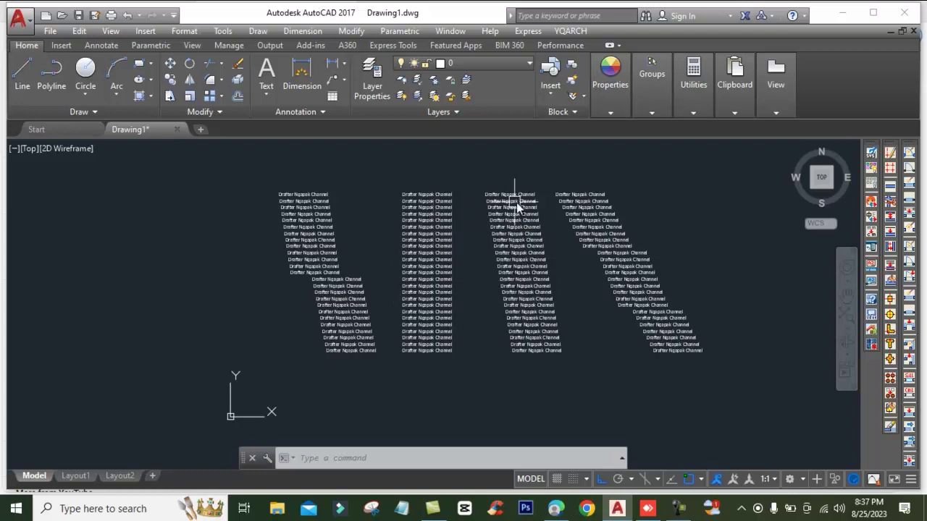
pyautogui.scroll(2, 558, 217)
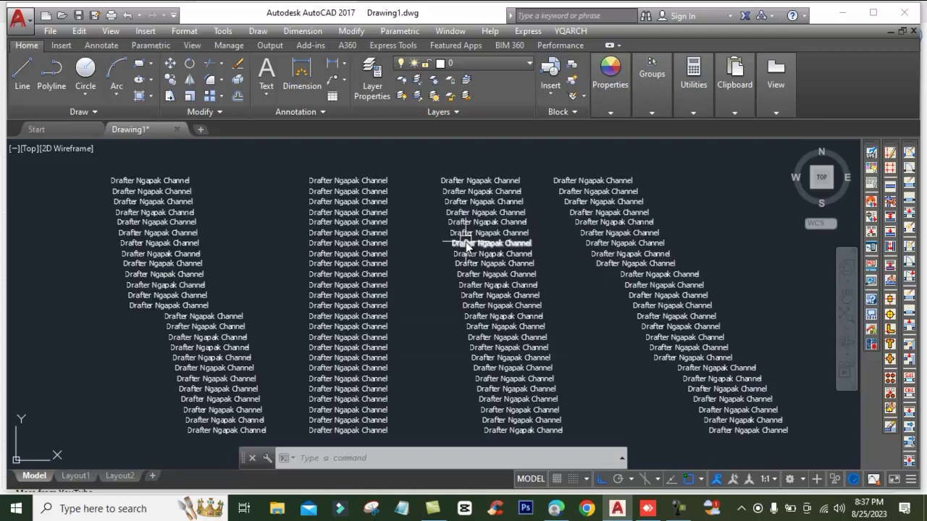
pyautogui.moveTo(490, 255); pyautogui.dragTo(503, 244, button='middle')
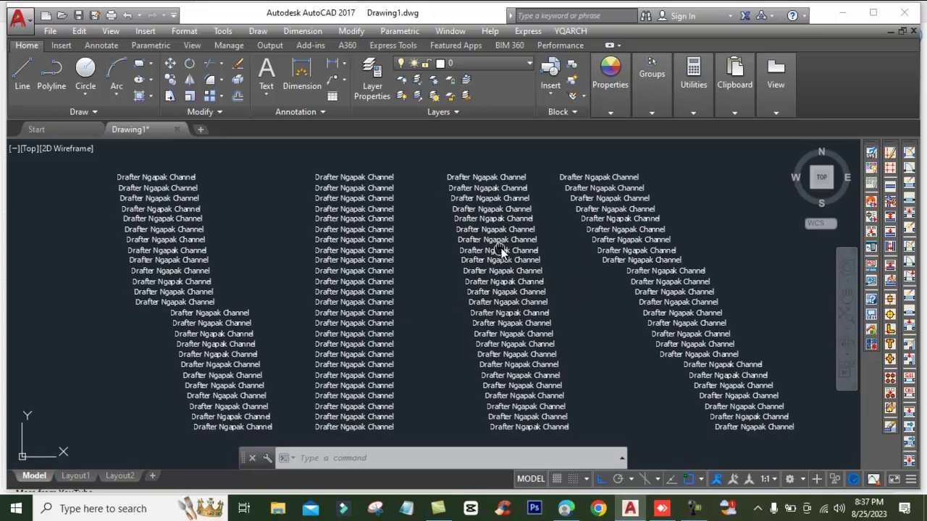